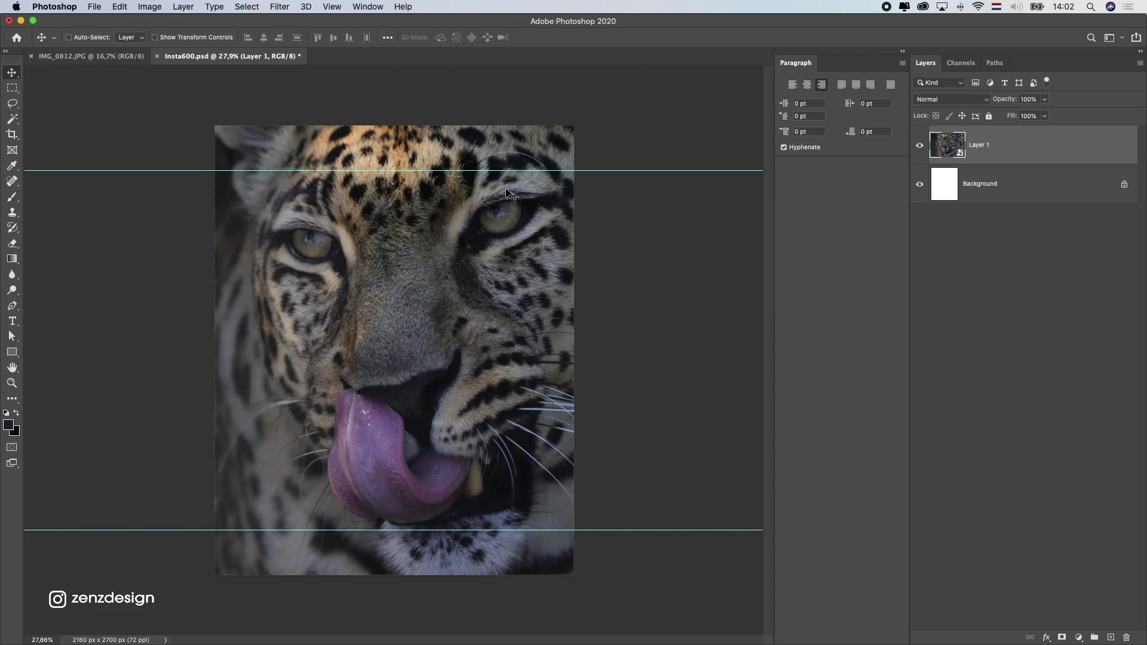
Add a new layer above the leopard photo, fill it with 50% Gray and set its blending mode to Overlay
click(1110, 638)
click(117, 7)
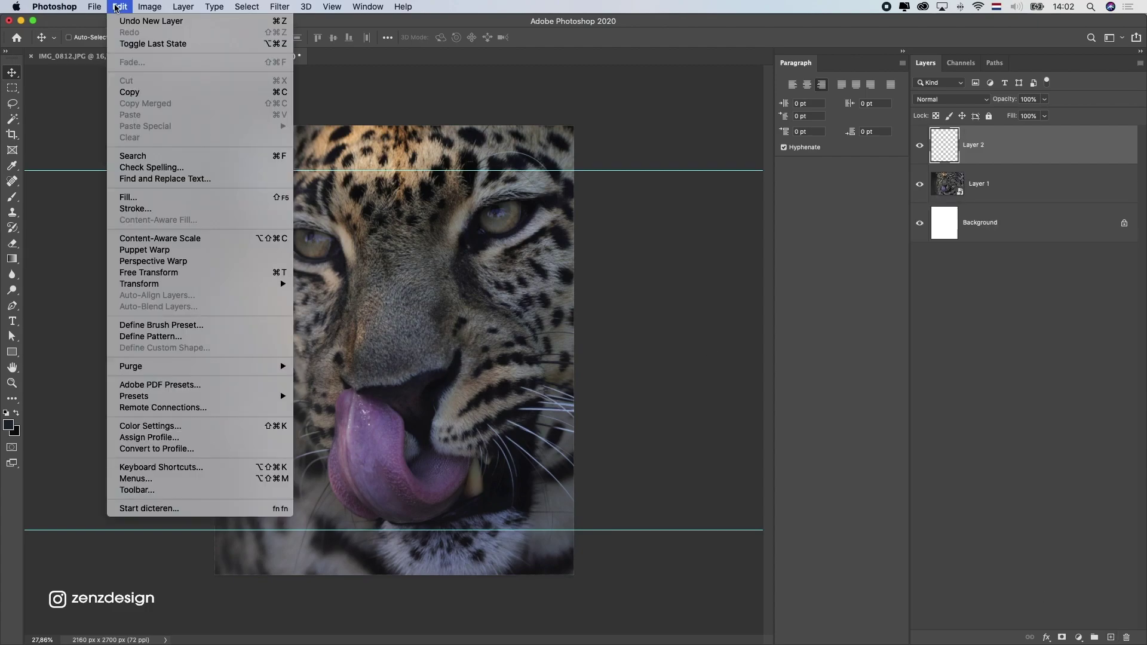
click(184, 199)
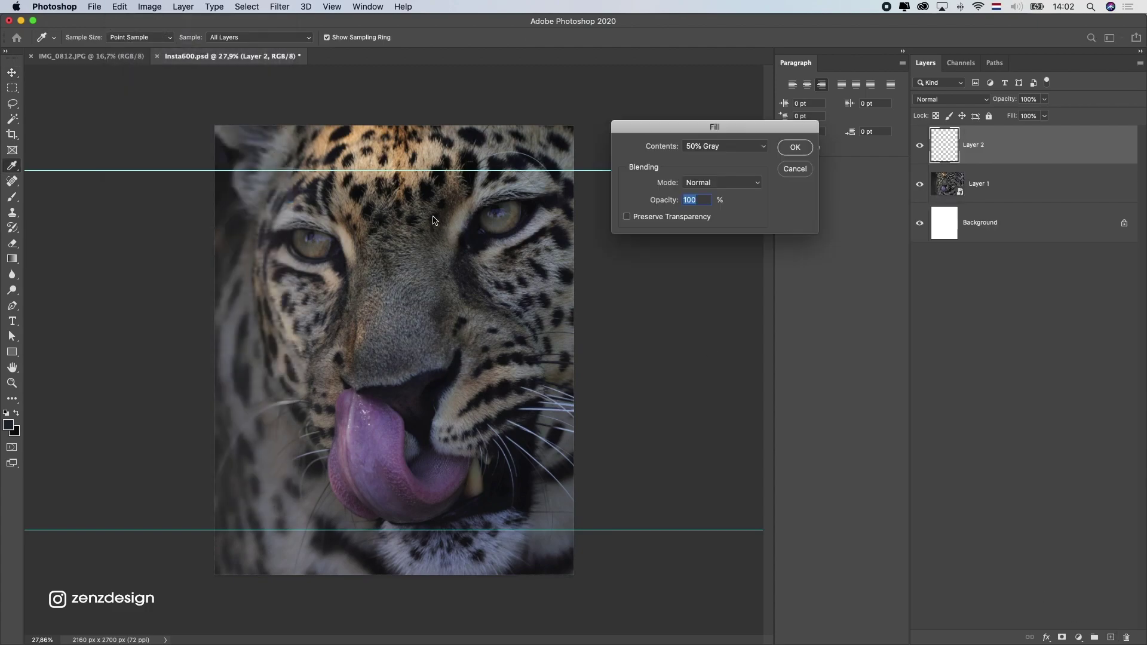
click(803, 148)
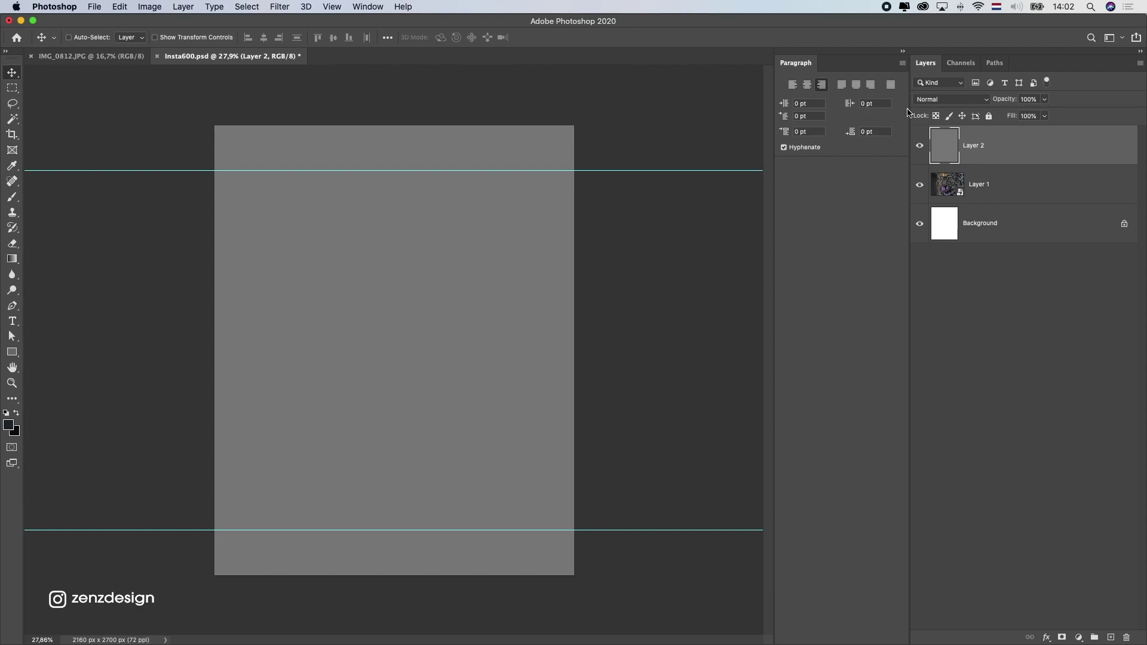
click(937, 100)
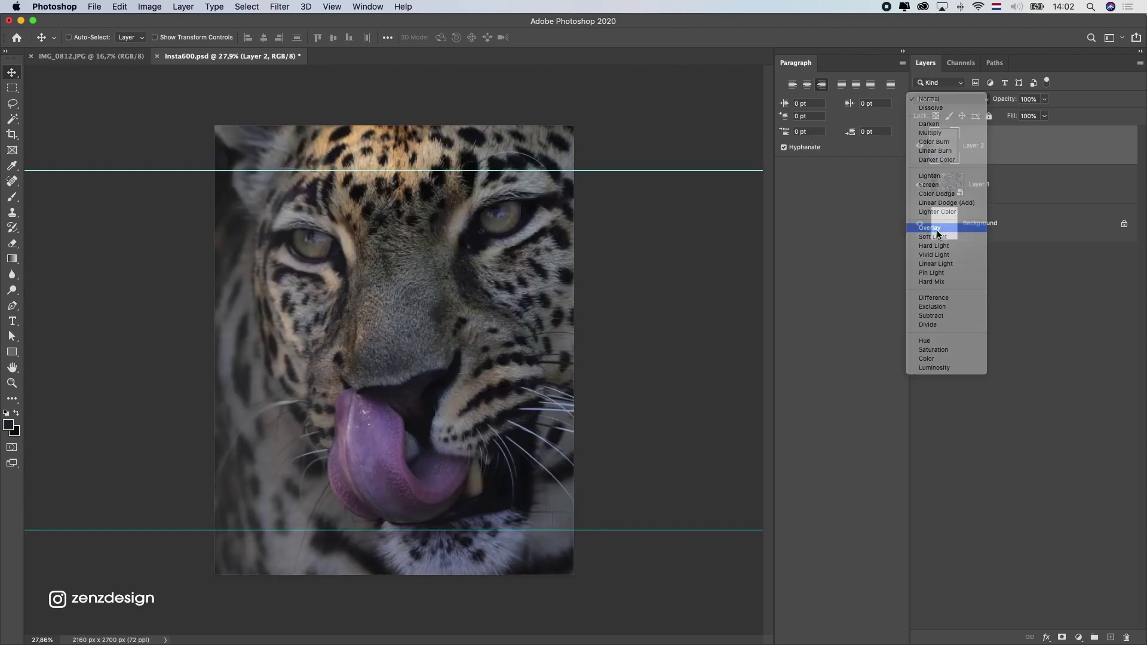
click(938, 234)
Brighten both of the leopard's eyes on the gray layer using the Dodge tool with its range set to Midtones
click(12, 289)
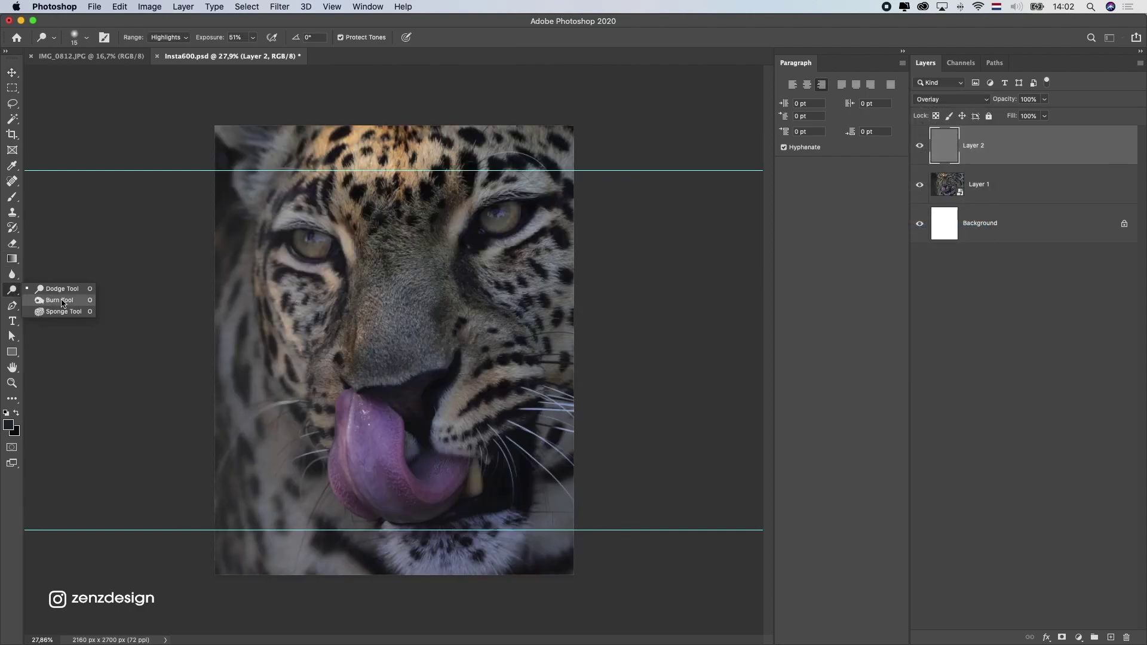
click(87, 293)
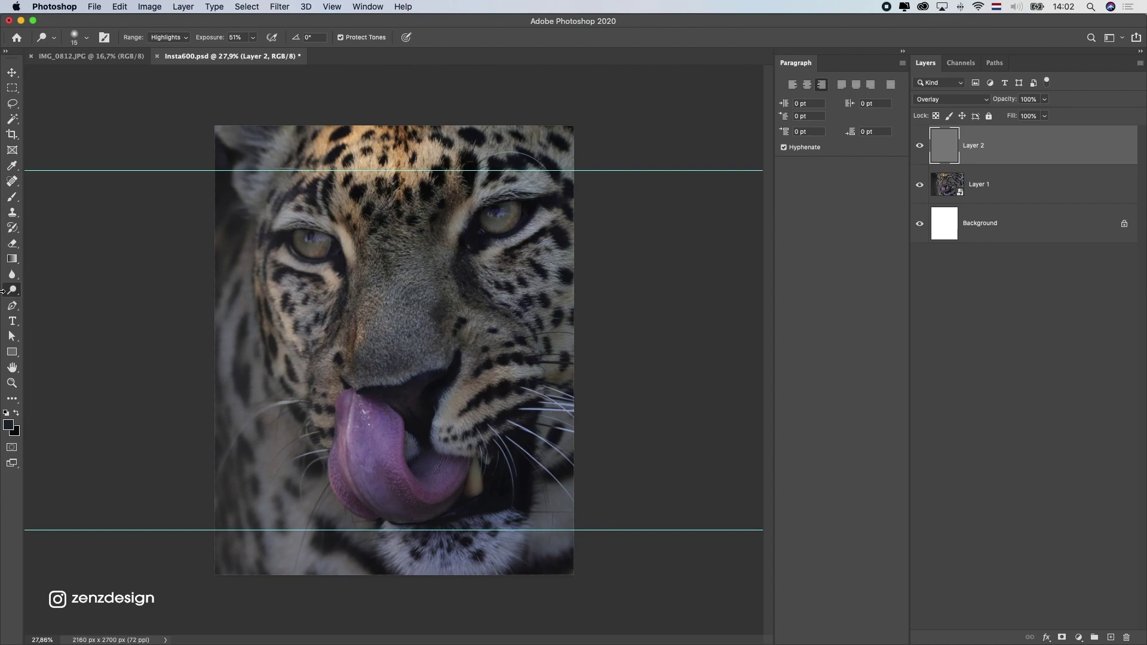
click(169, 37)
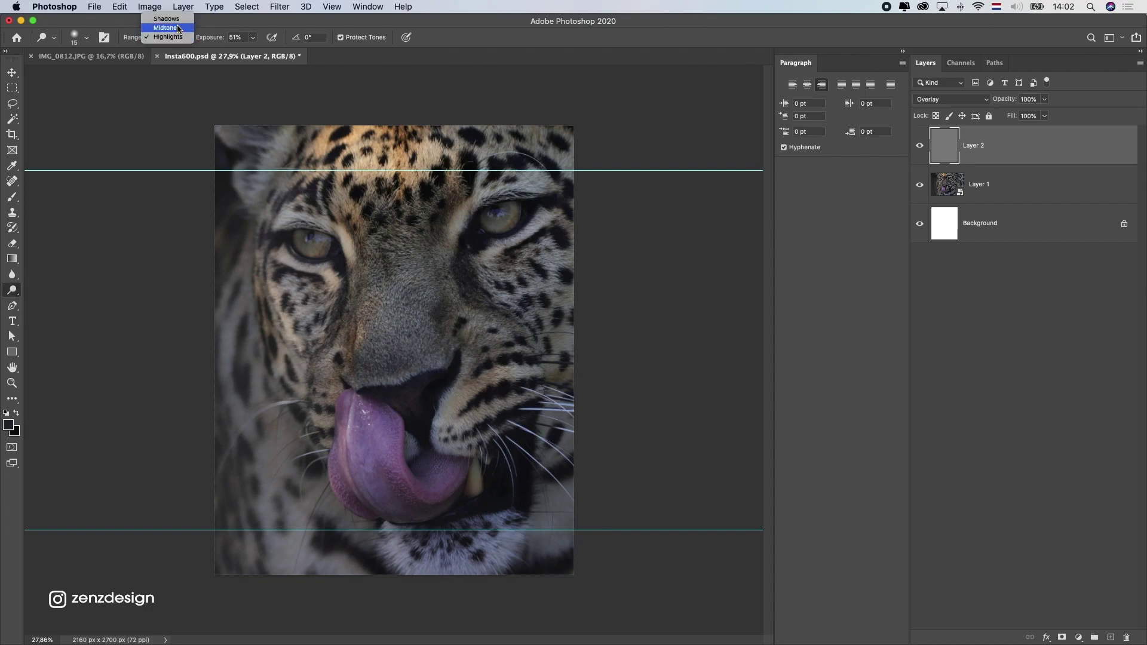
key(Return)
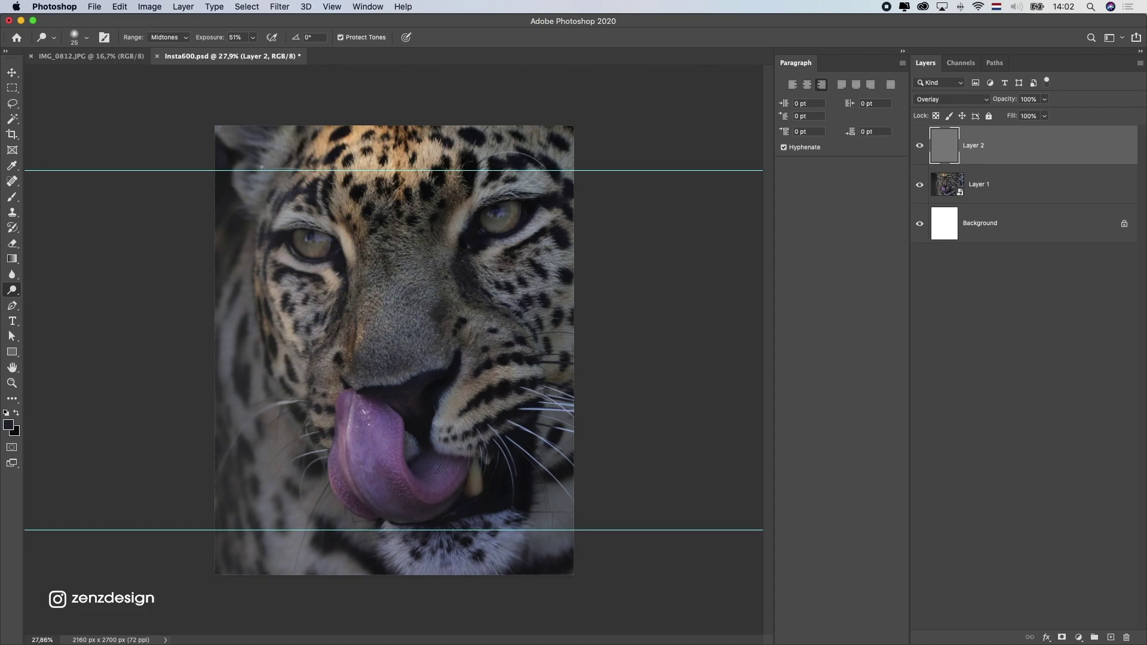
click(75, 37)
click(74, 37)
mouse_move(304, 251)
mouse_down()
mouse_move(322, 247)
mouse_move(290, 246)
mouse_up()
key(bracketright)
mouse_move(485, 220)
mouse_down()
mouse_move(512, 214)
mouse_move(468, 227)
mouse_up()
Switch the Dodge range to Highlights and brighten the leopard's right-hand eye with an 80 px brush
click(167, 37)
click(165, 49)
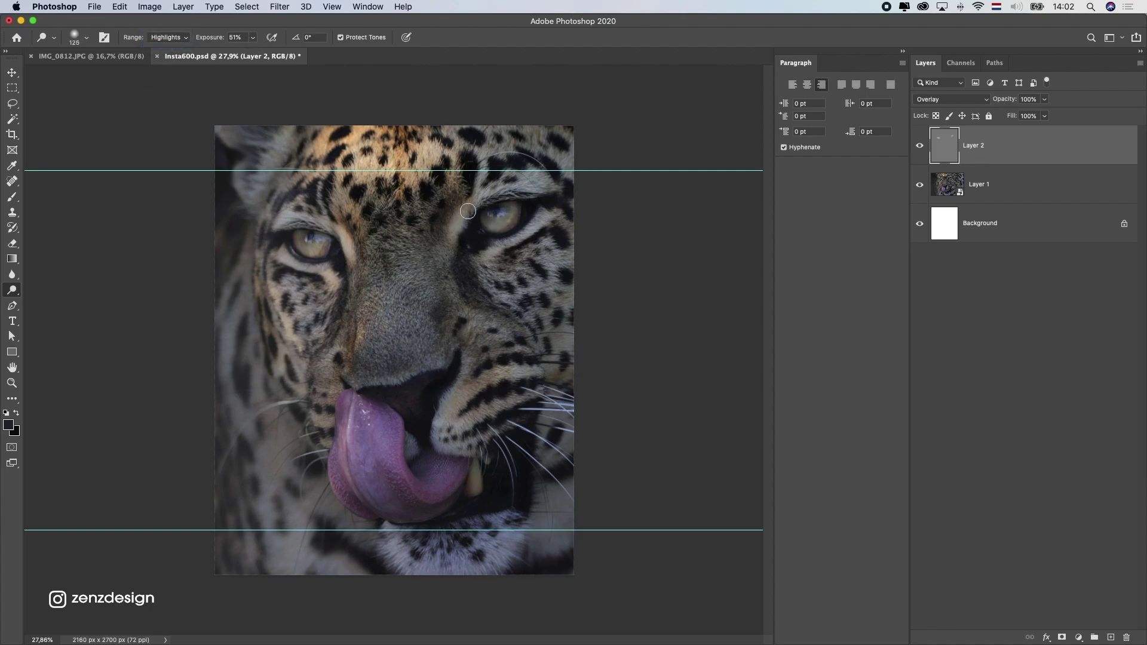
key(bracketleft)
key(bracketleft)
drag(523, 211, 495, 230)
Lower the Dodge exposure to 26% and brighten the highlights in both eyes
click(85, 37)
key(Escape)
click(253, 37)
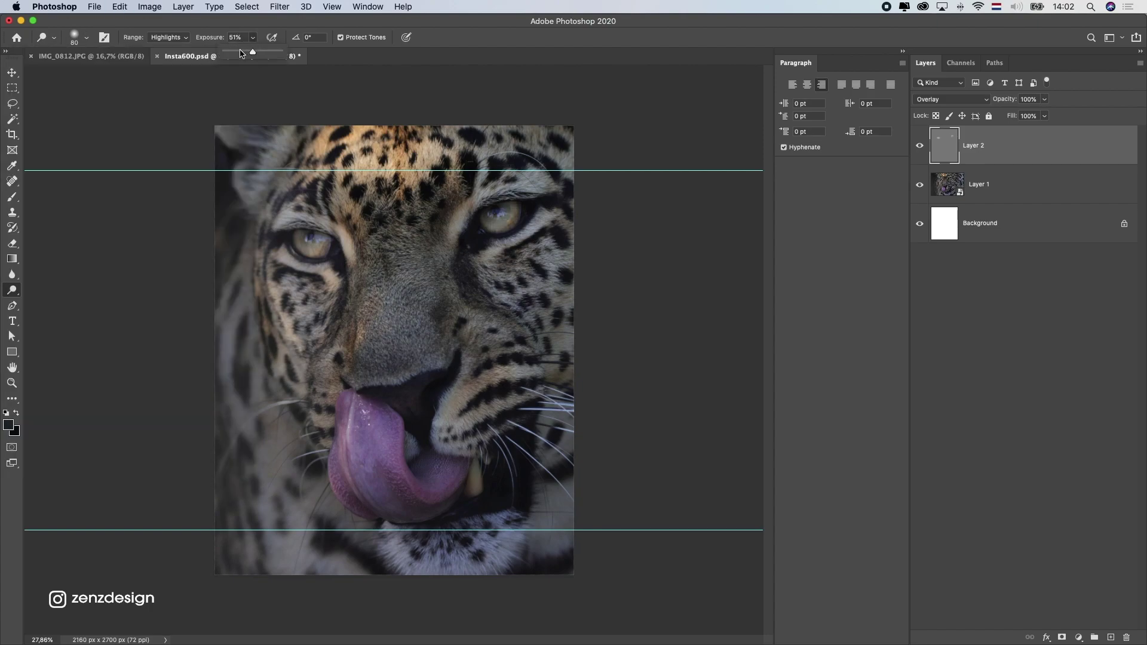
click(264, 31)
drag(299, 246, 320, 243)
key(z)
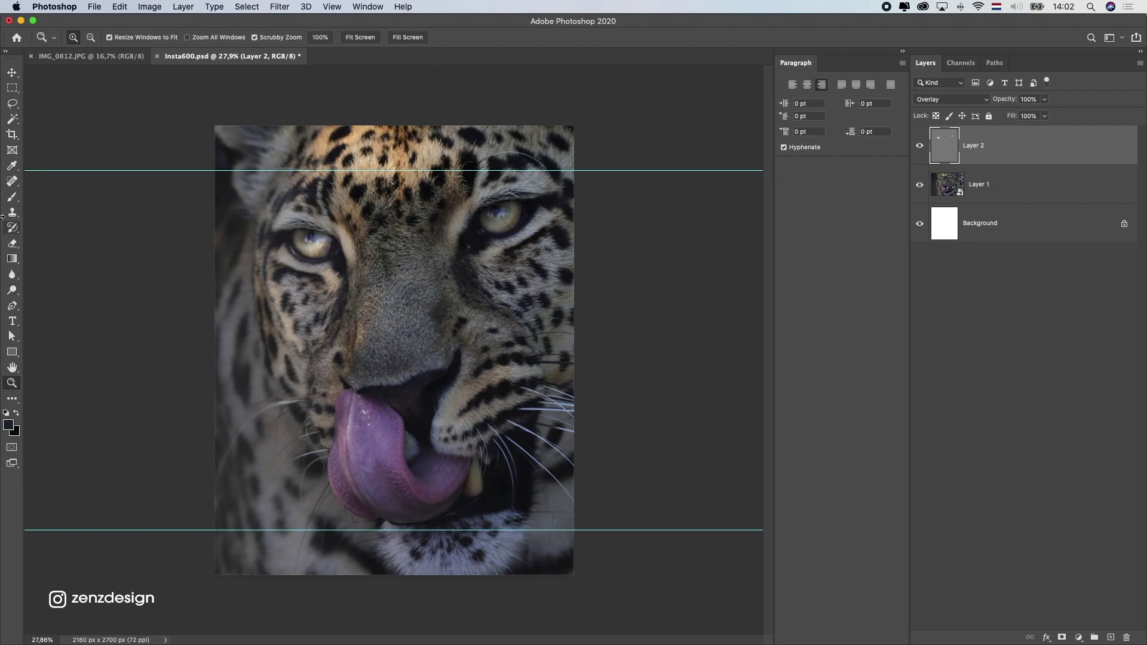
click(12, 274)
click(11, 292)
click(59, 288)
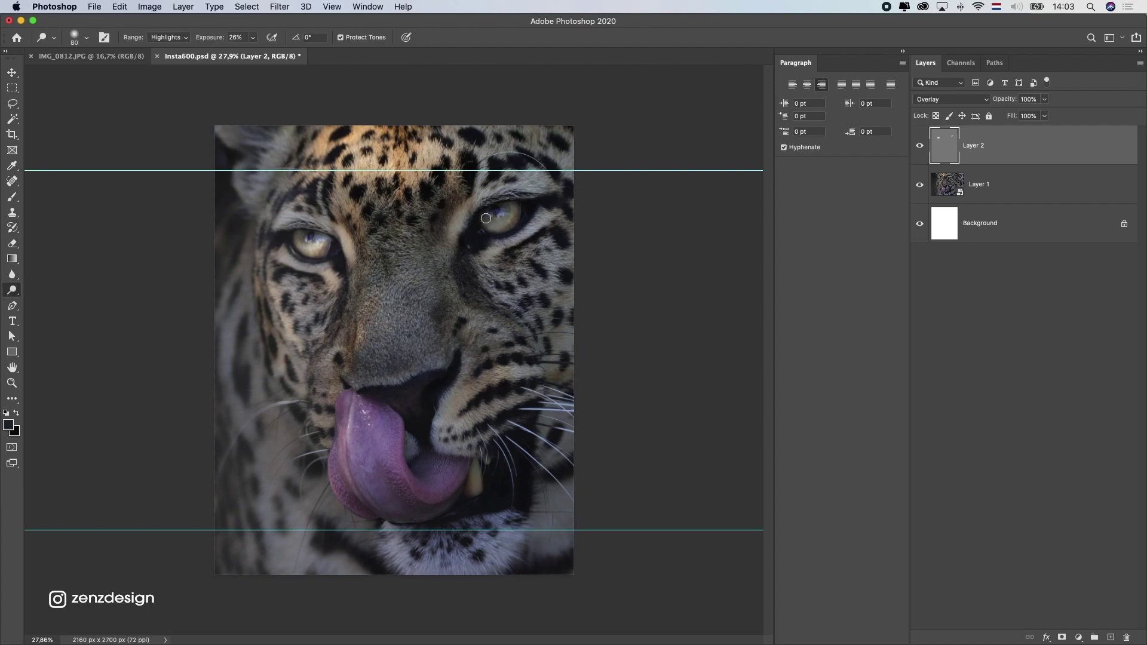
mouse_move(486, 218)
mouse_down()
mouse_move(516, 204)
mouse_move(463, 223)
mouse_up()
scroll(221, 286, down, 5)
scroll(220, 286, up, 5)
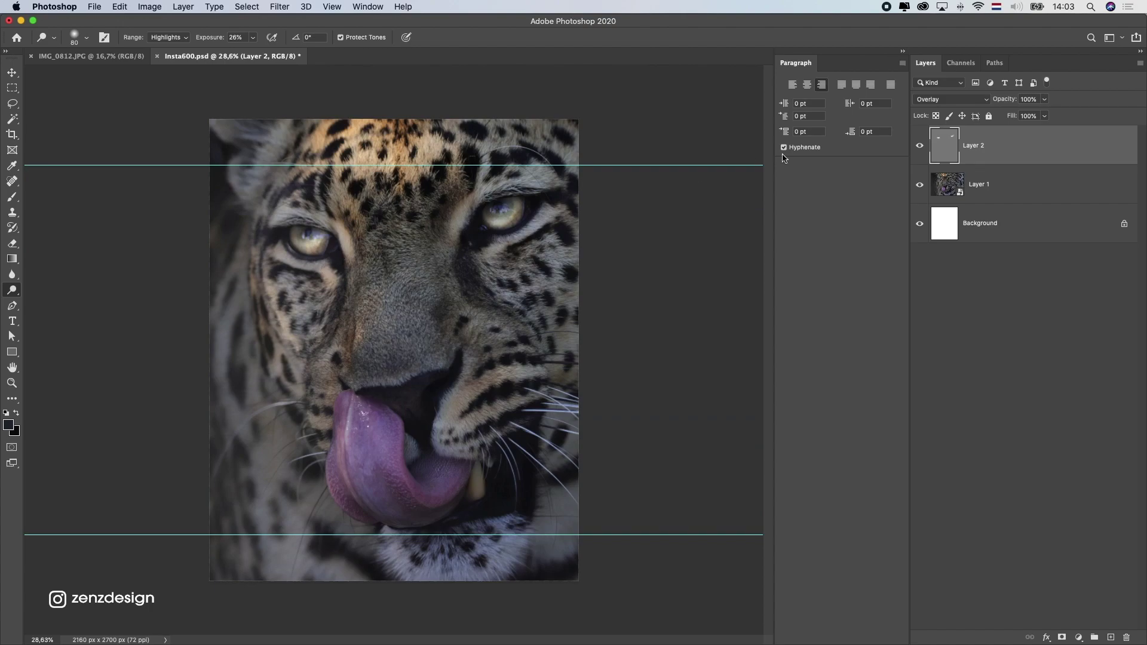
Compare the photo with the dodge layer hidden and shown, and lower that layer's opacity to 68%
click(919, 145)
click(919, 145)
click(1044, 99)
drag(1045, 114, 1035, 115)
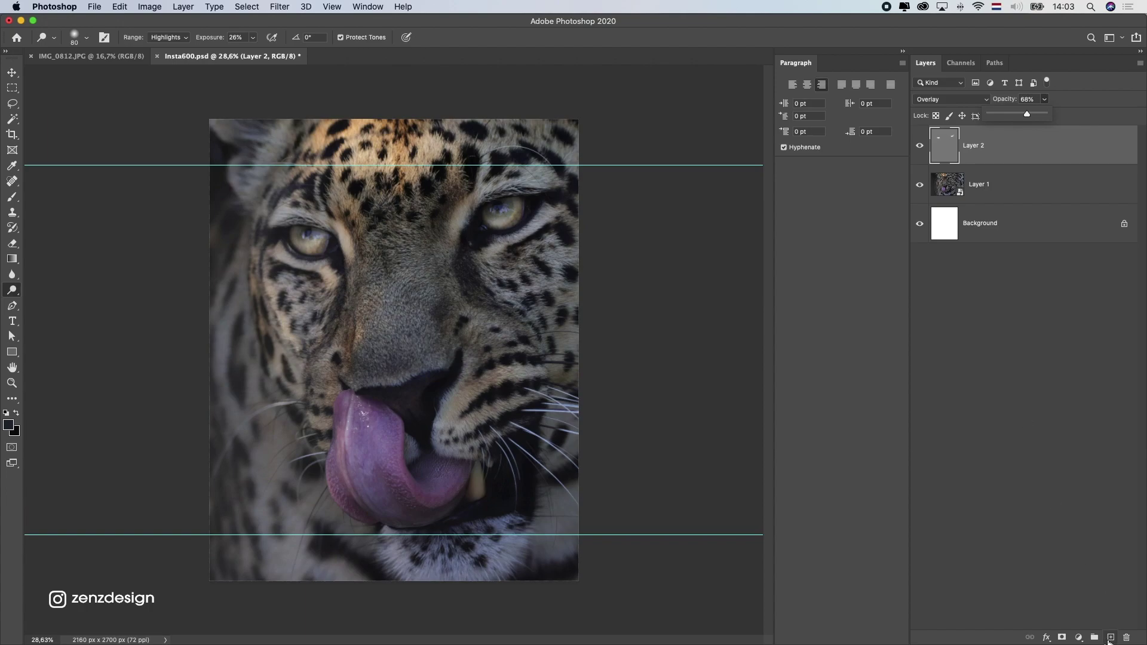
Add a Curves adjustment clipped to the leopard photo beneath the dodge layer and lower its white point to output 149
click(1082, 638)
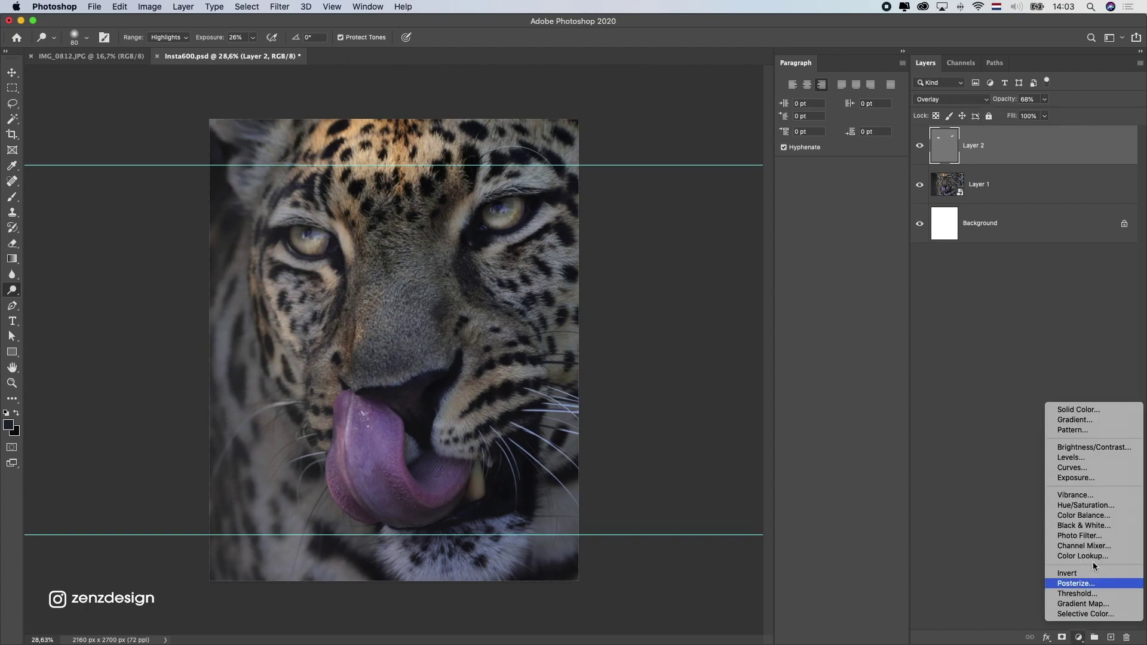
click(747, 381)
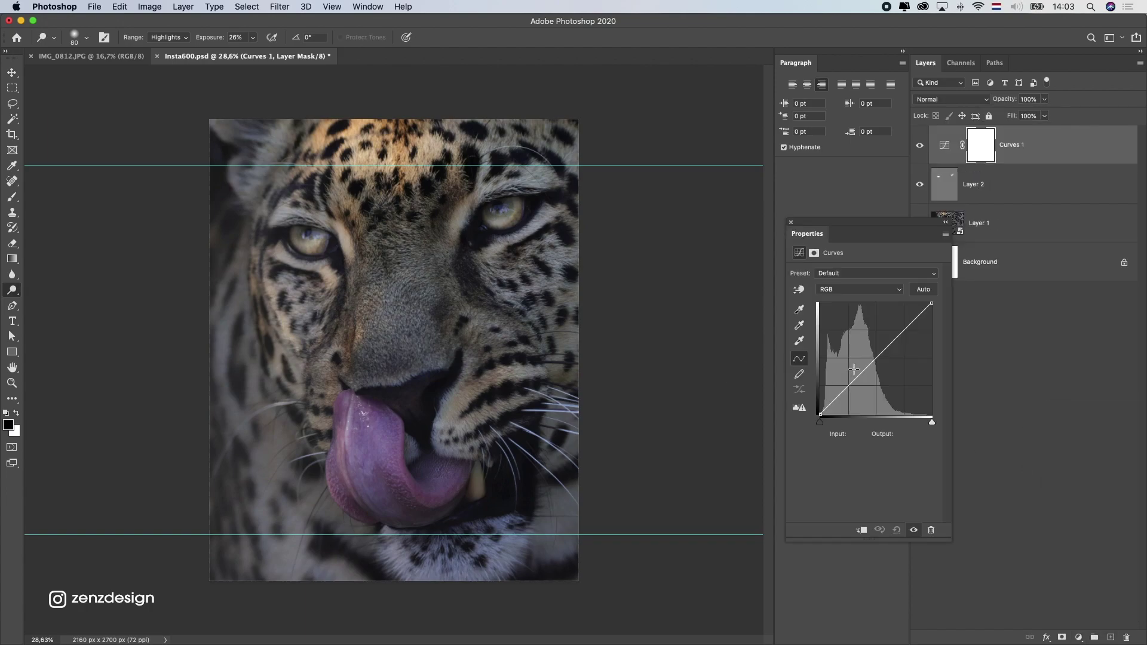
click(862, 531)
click(1006, 200)
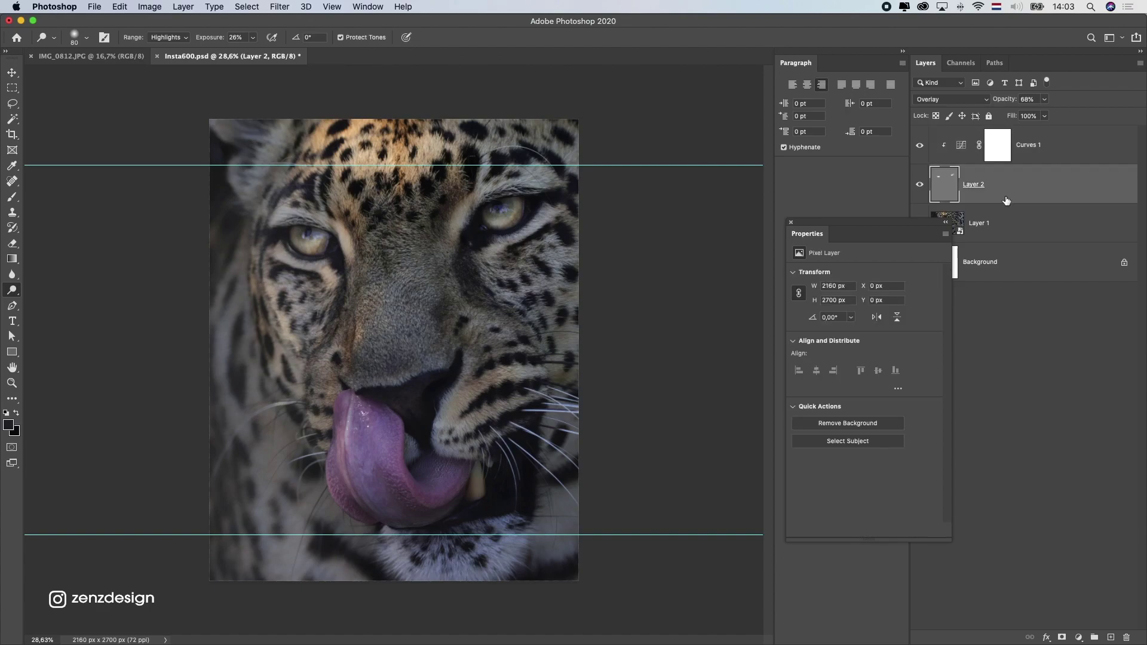
click(1058, 156)
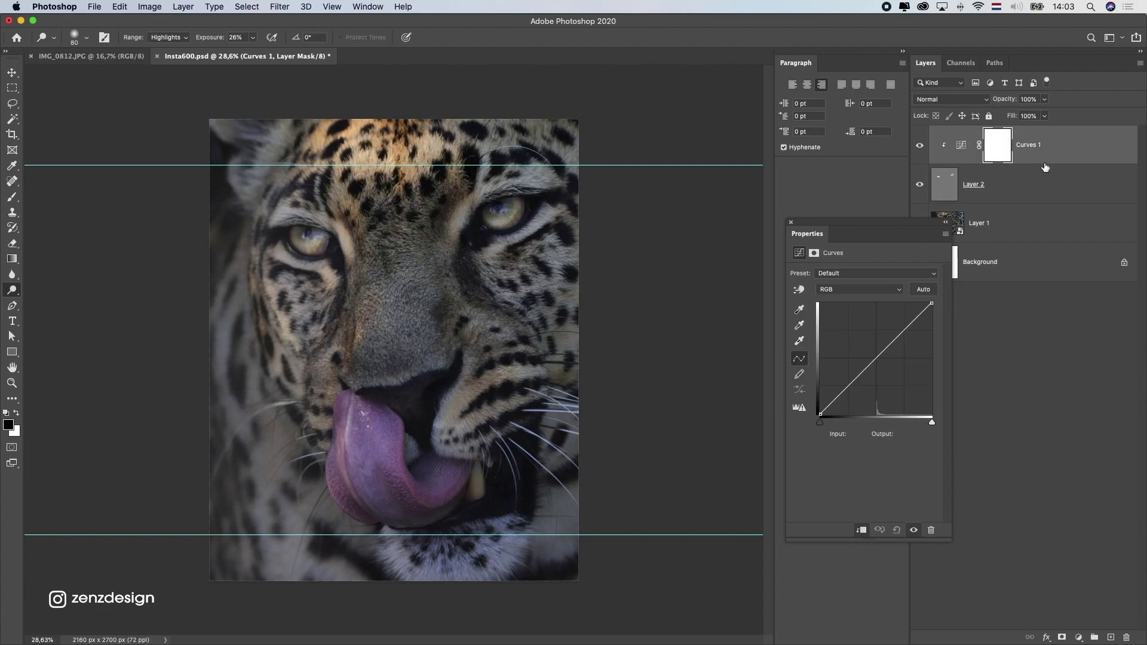
drag(1034, 159, 1035, 208)
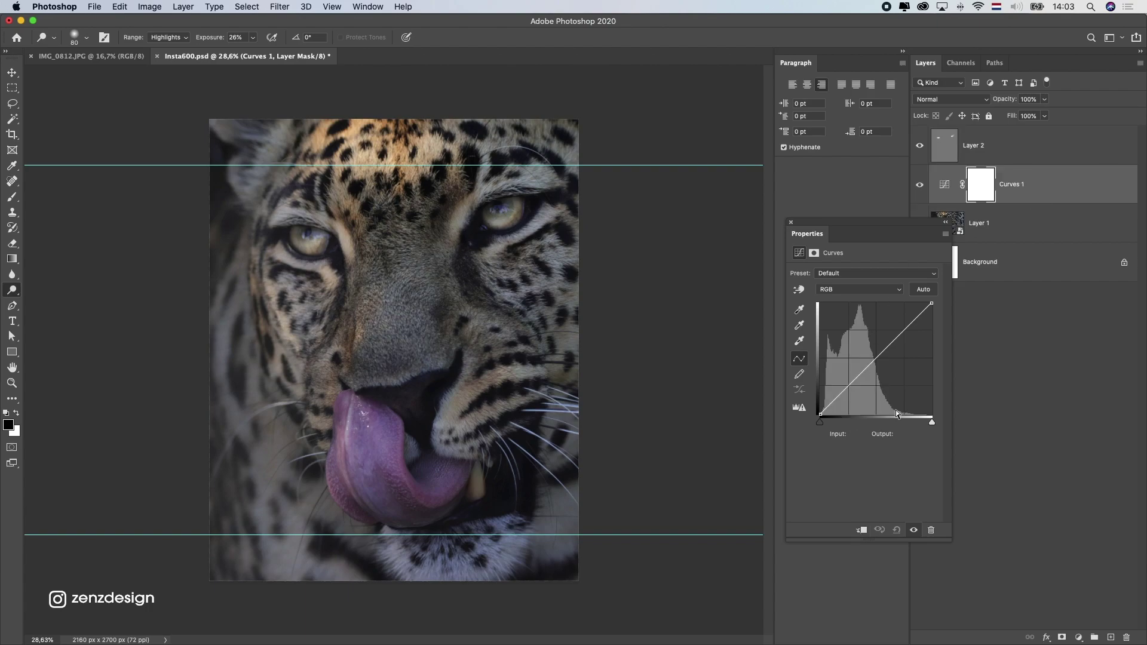
click(864, 530)
drag(928, 302, 932, 352)
Paint black with a large soft brush on the Curves mask to restore brightness on the left side of the leopard's face
click(12, 197)
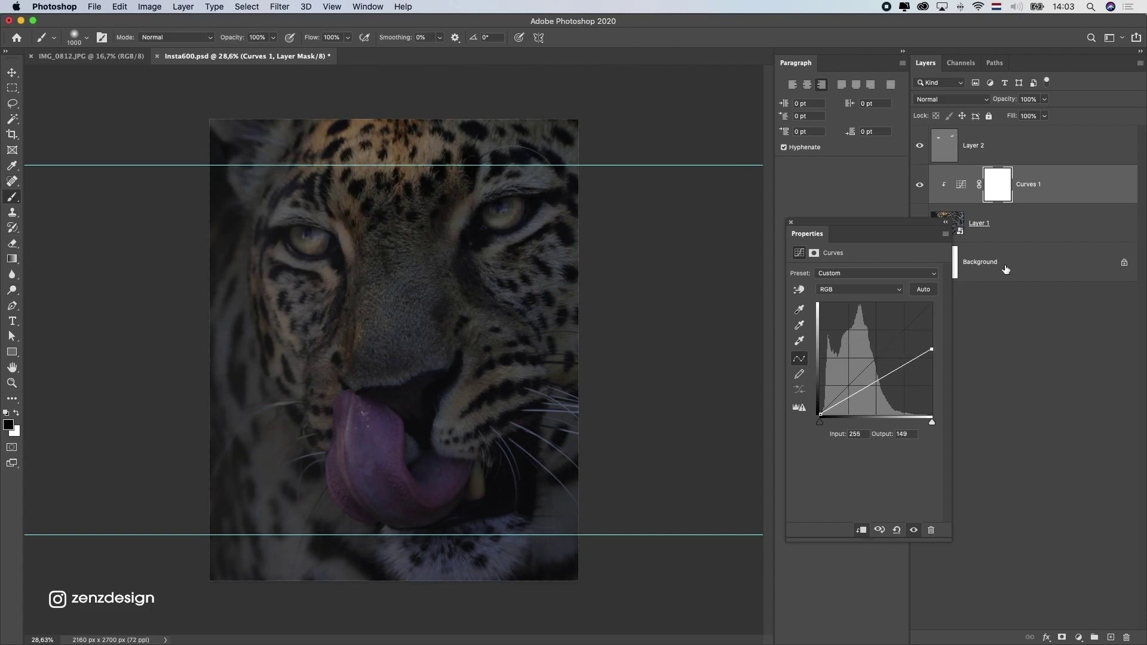
click(995, 184)
key(bracketright)
key(bracketright)
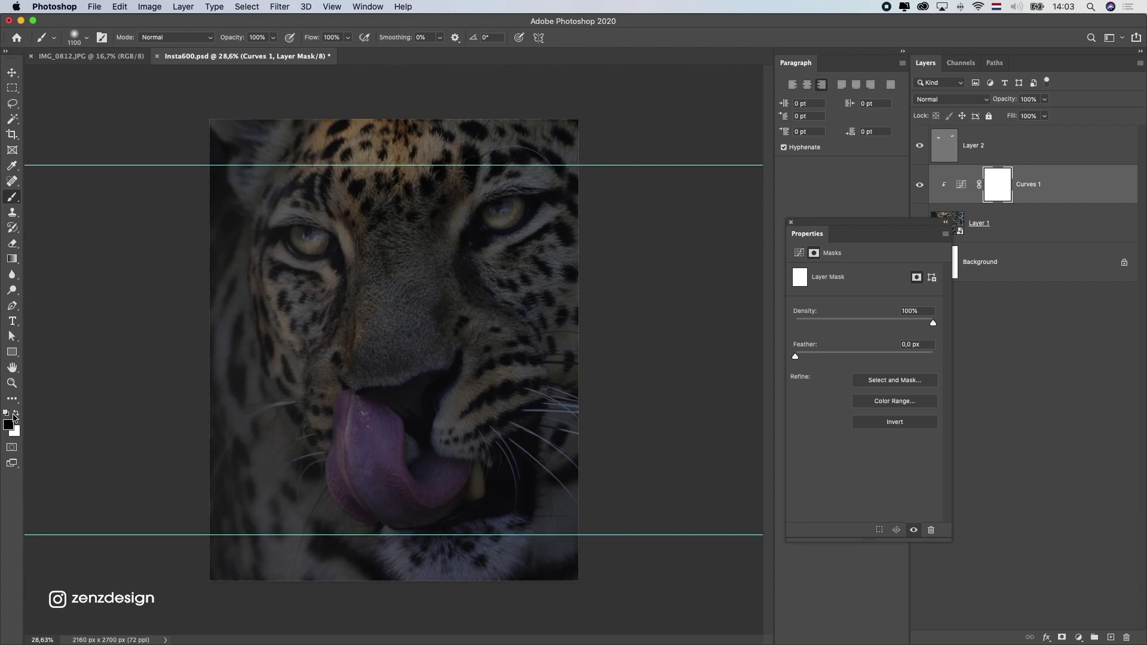
click(16, 413)
key(bracketleft)
key(bracketleft)
mouse_move(320, 422)
mouse_down()
mouse_move(344, 226)
mouse_move(322, 377)
mouse_move(379, 212)
mouse_move(411, 172)
mouse_move(308, 336)
mouse_move(404, 84)
mouse_move(297, 255)
mouse_move(255, 238)
mouse_move(256, 355)
mouse_move(221, 219)
mouse_move(225, 500)
mouse_move(284, 348)
mouse_move(305, 510)
mouse_move(321, 540)
mouse_move(382, 589)
mouse_move(131, 450)
mouse_up()
key(bracketleft)
key(bracketleft)
key(bracketleft)
key(bracketleft)
key(bracketleft)
key(bracketleft)
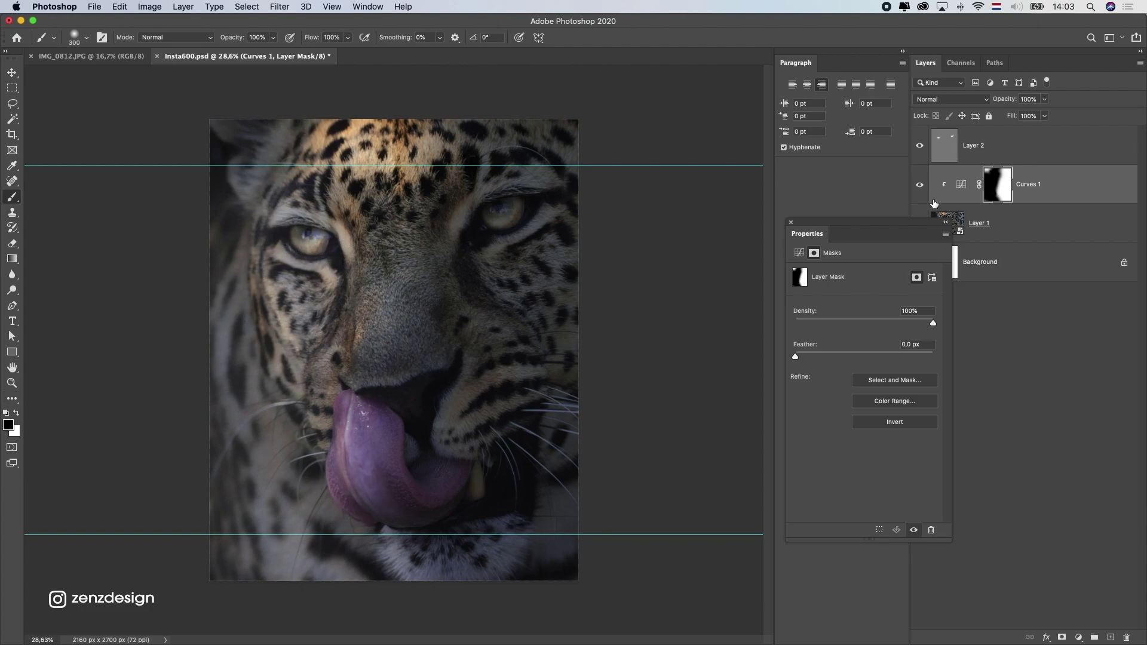
Add a second Curves adjustment clipped to the leopard photo and darken the midtones to input 137, output 117
click(1079, 638)
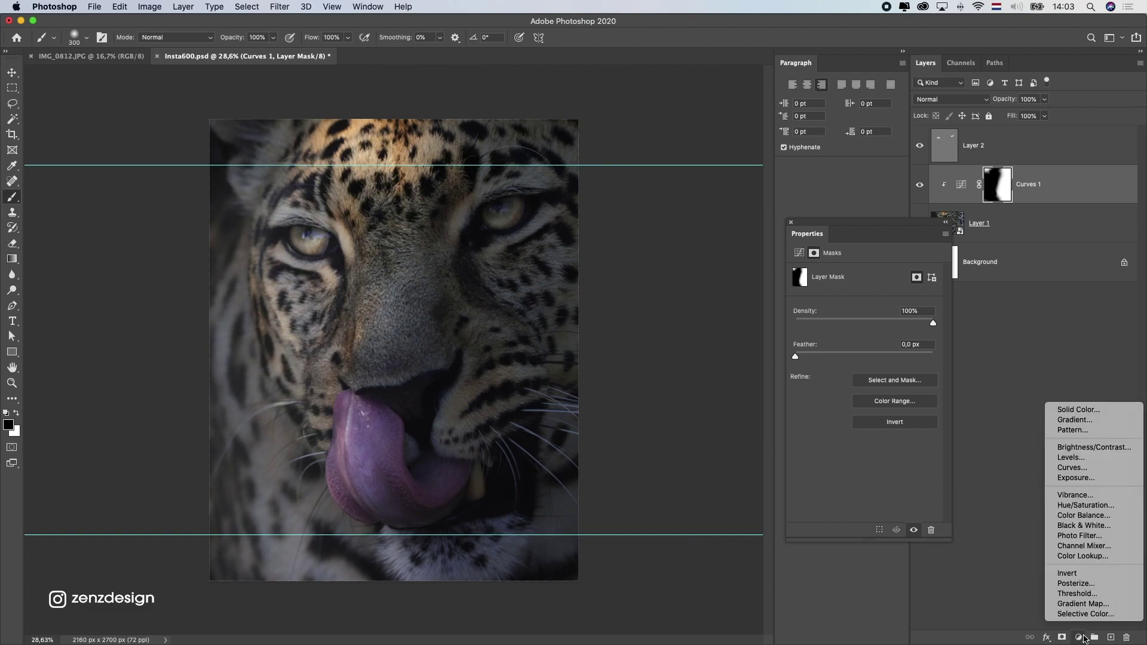
click(1088, 469)
click(1008, 227)
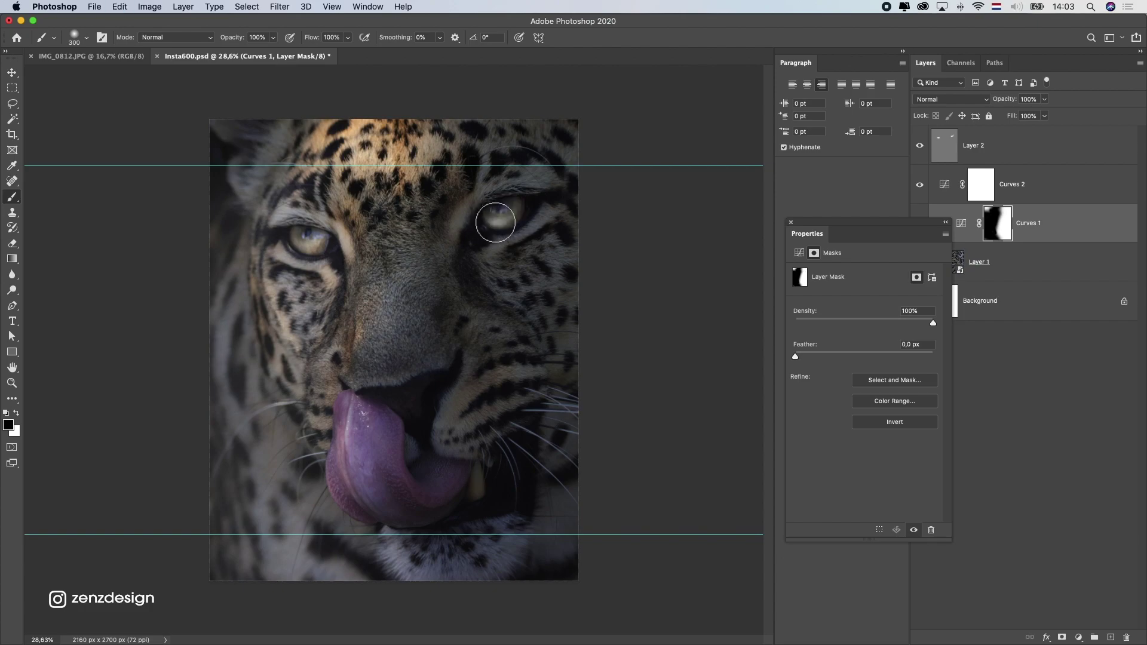
click(1009, 189)
click(862, 529)
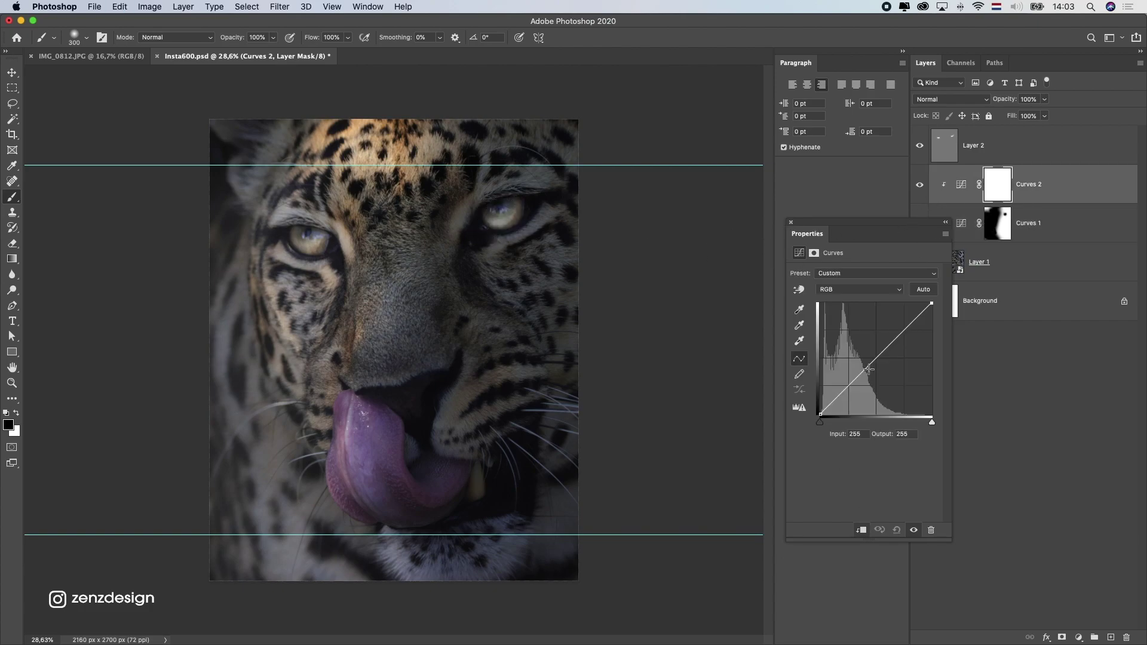
mouse_move(872, 361)
mouse_down()
mouse_move(872, 373)
mouse_move(880, 363)
mouse_up()
key(super+minus)
Add a third Curves adjustment clipped to the leopard photo and move its white point inward to brighten the highlights
click(1079, 637)
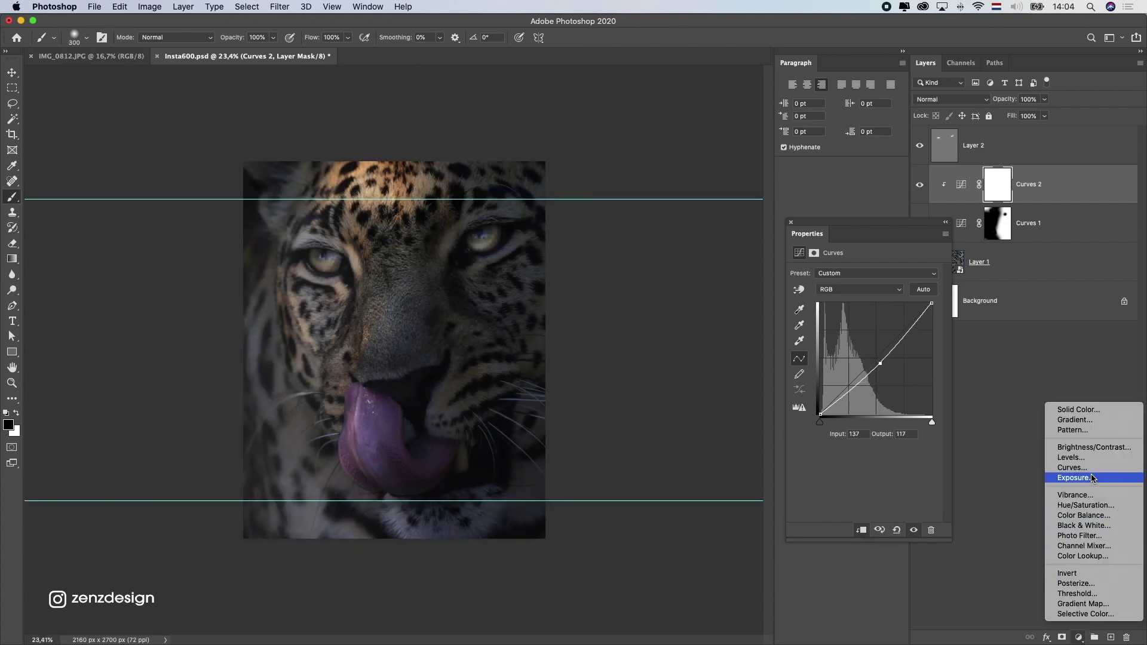
click(1098, 472)
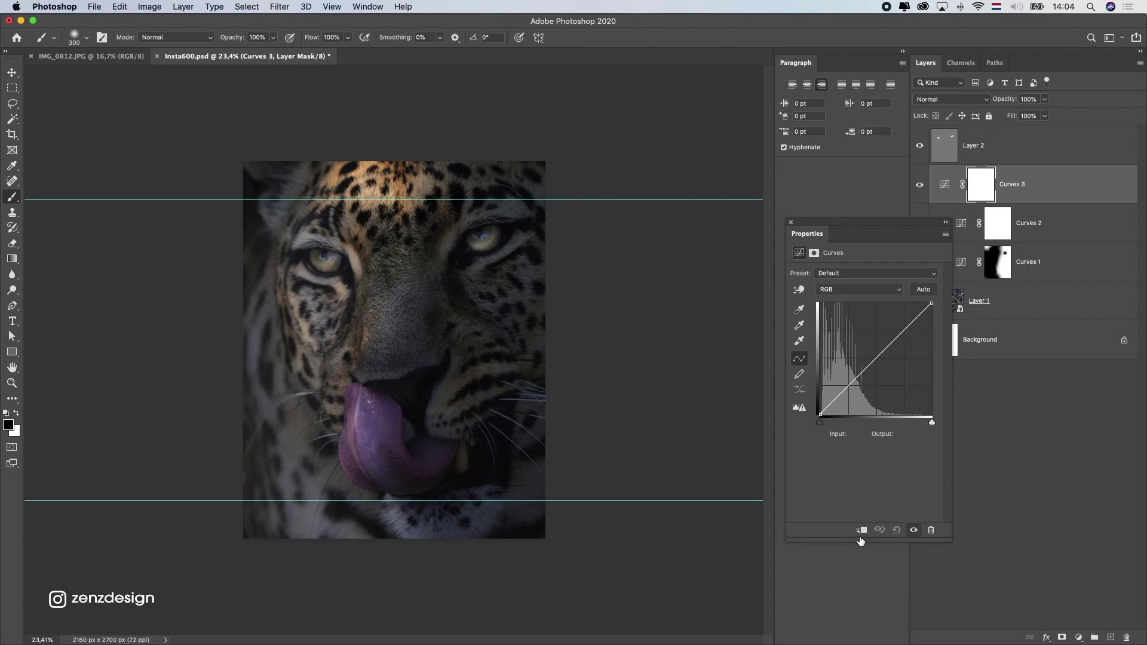
click(862, 531)
drag(931, 303, 915, 299)
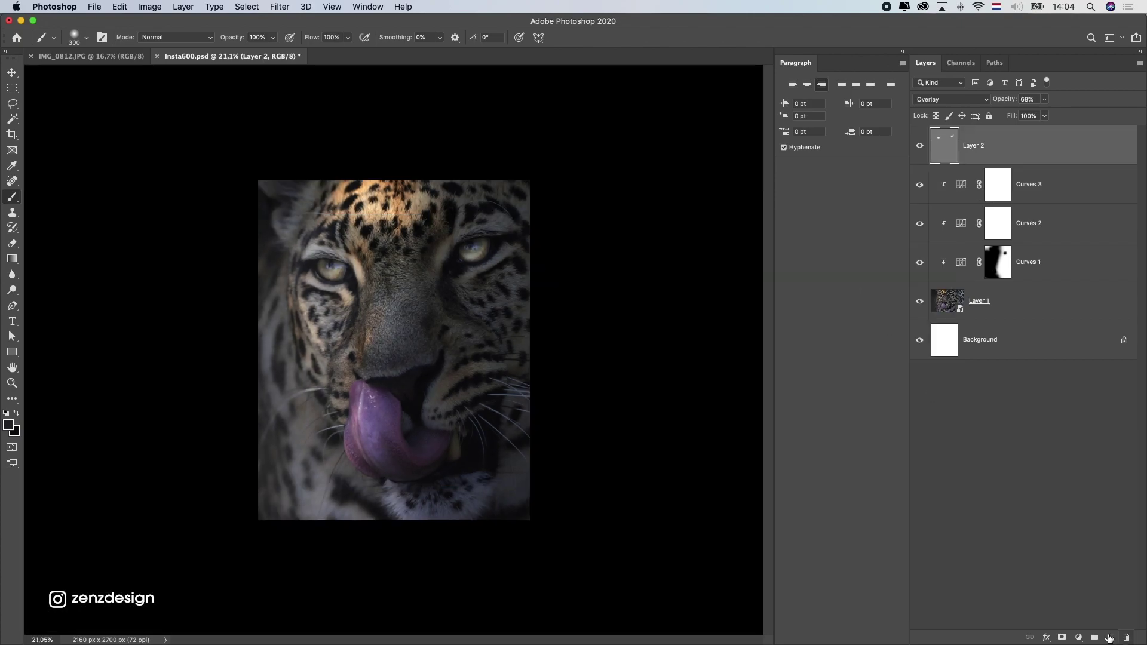
Add a new layer on top, enlarge the brush and set the foreground color to the light peach ffe7cb
click(1109, 638)
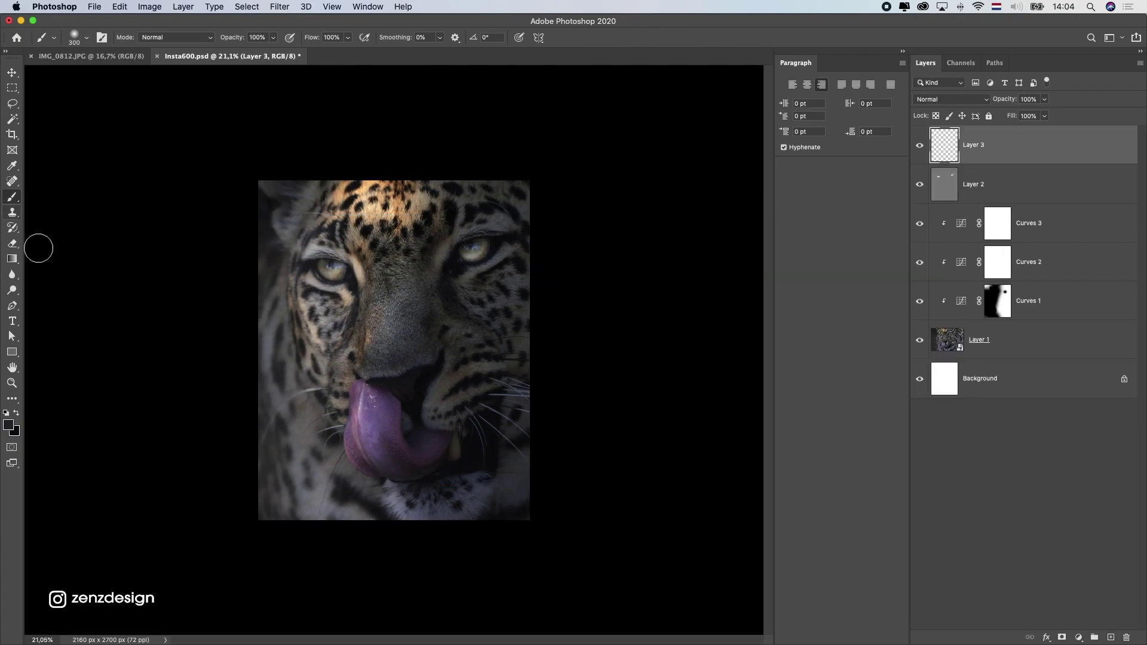
key(bracketright)
key(bracketright)
click(10, 424)
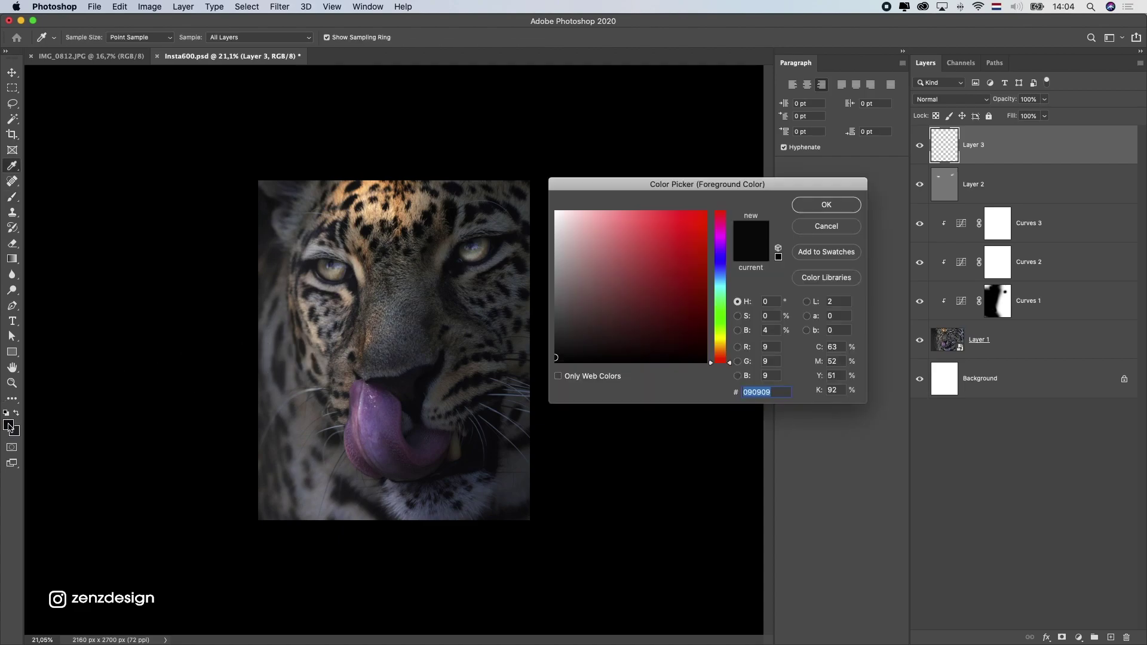
click(717, 337)
drag(622, 211, 602, 190)
drag(721, 356, 722, 347)
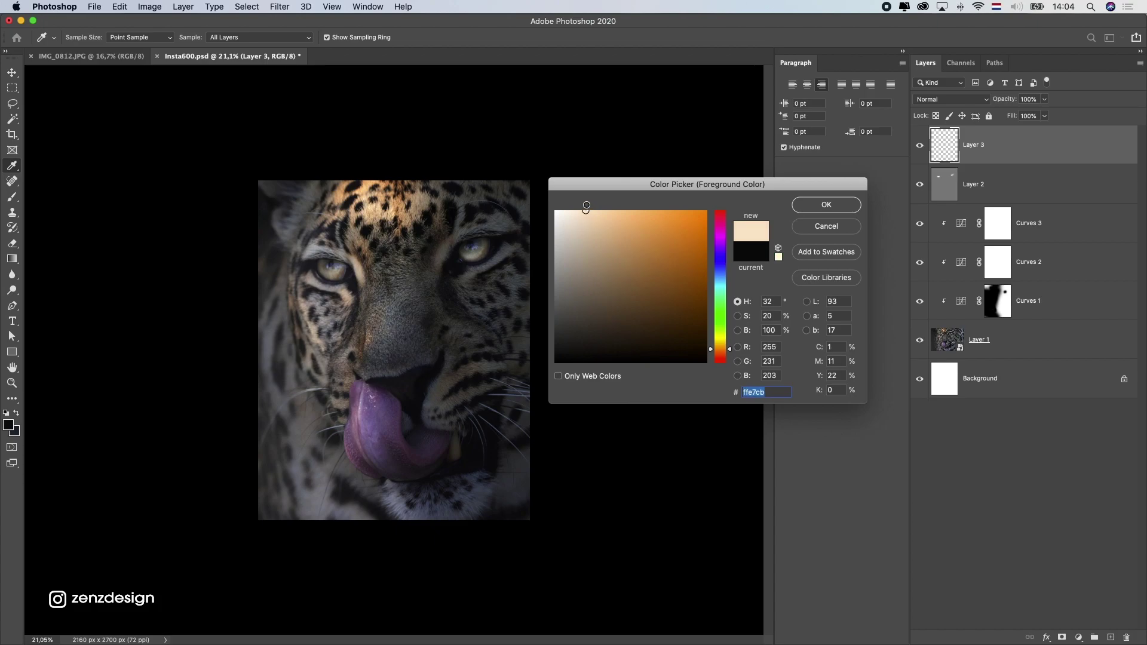
click(801, 208)
Paint a single large, soft peach glow near the centre of the new layer with an enlarged brush
key(b)
click(439, 327)
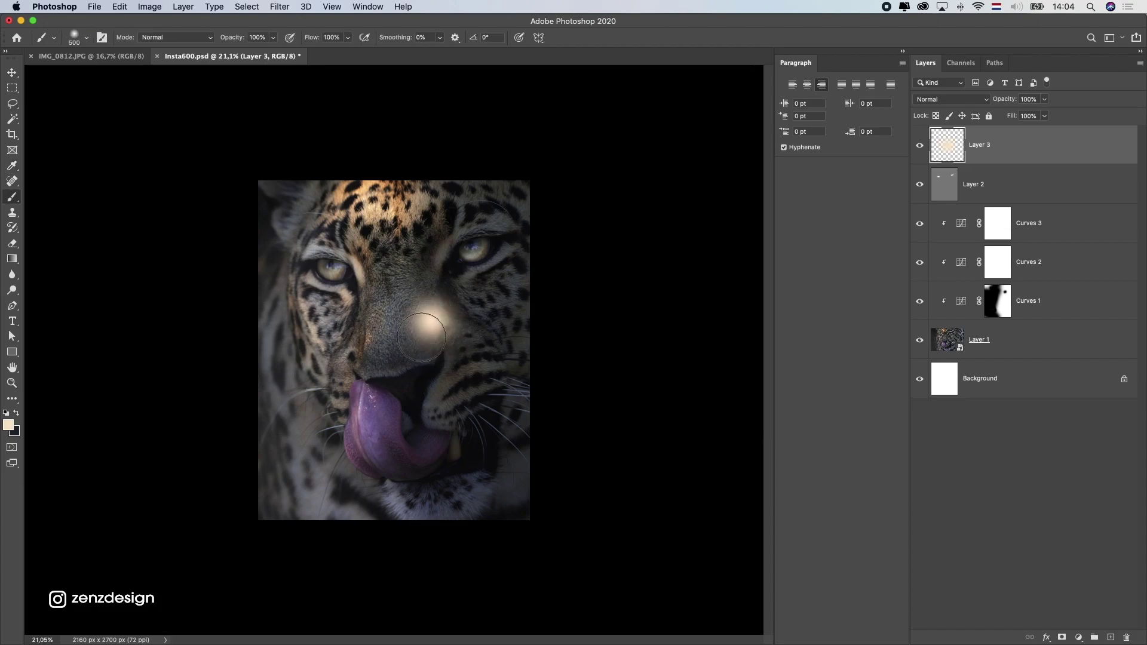
key(super+z)
key(bracketright)
key(bracketright)
key(bracketright)
key(bracketright)
click(397, 329)
Scale the peach glow to about 220% with Free Transform and place it over the photo's upper left edge
key(super+t)
key(Escape)
click(13, 72)
key(super+t)
drag(424, 293, 284, 152)
mouse_move(352, 288)
alt+mouse_down()
mouse_move(437, 427)
mouse_move(337, 299)
alt+mouse_up()
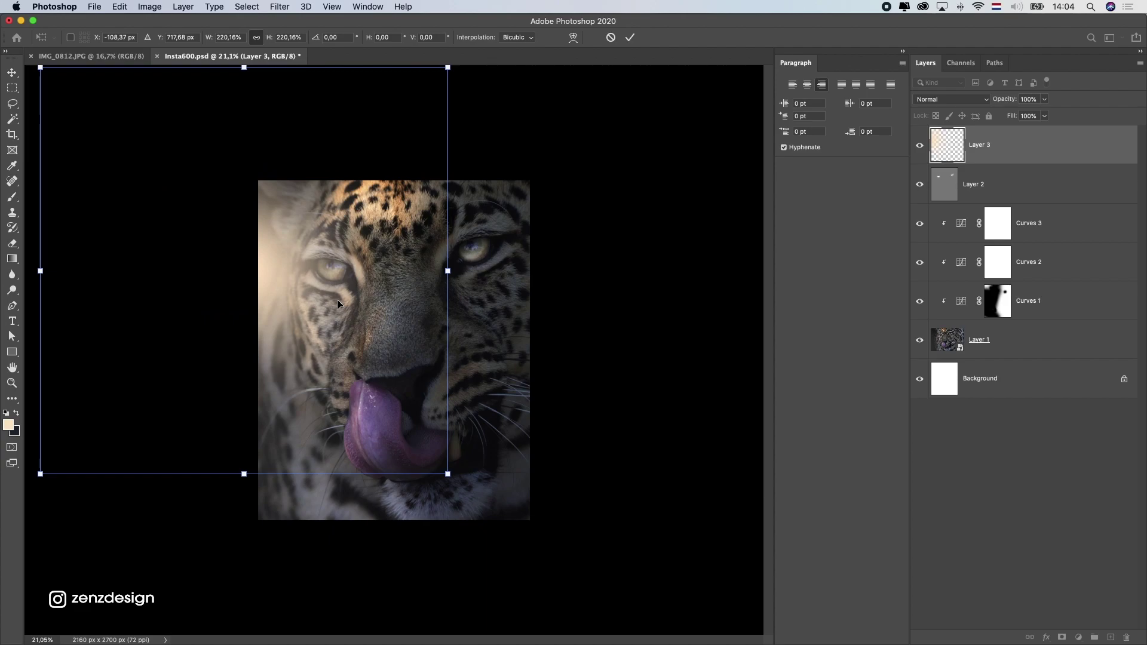
key(Return)
Set the glow layer's blending mode to Screen and move the glow farther off the photo's left edge
click(917, 100)
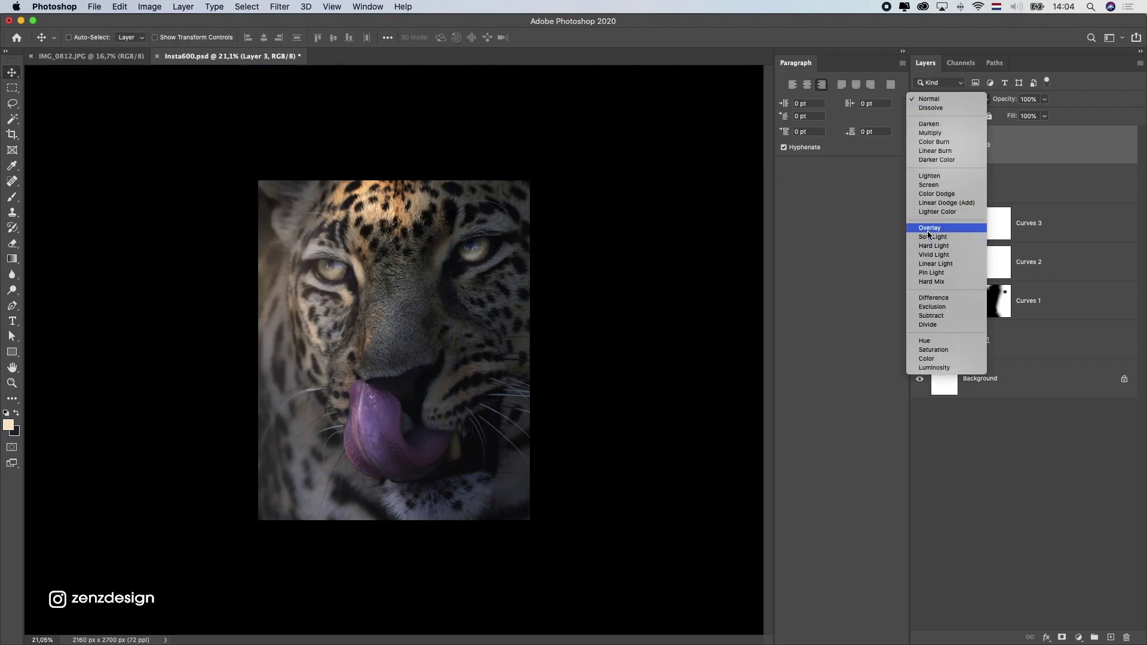
click(929, 184)
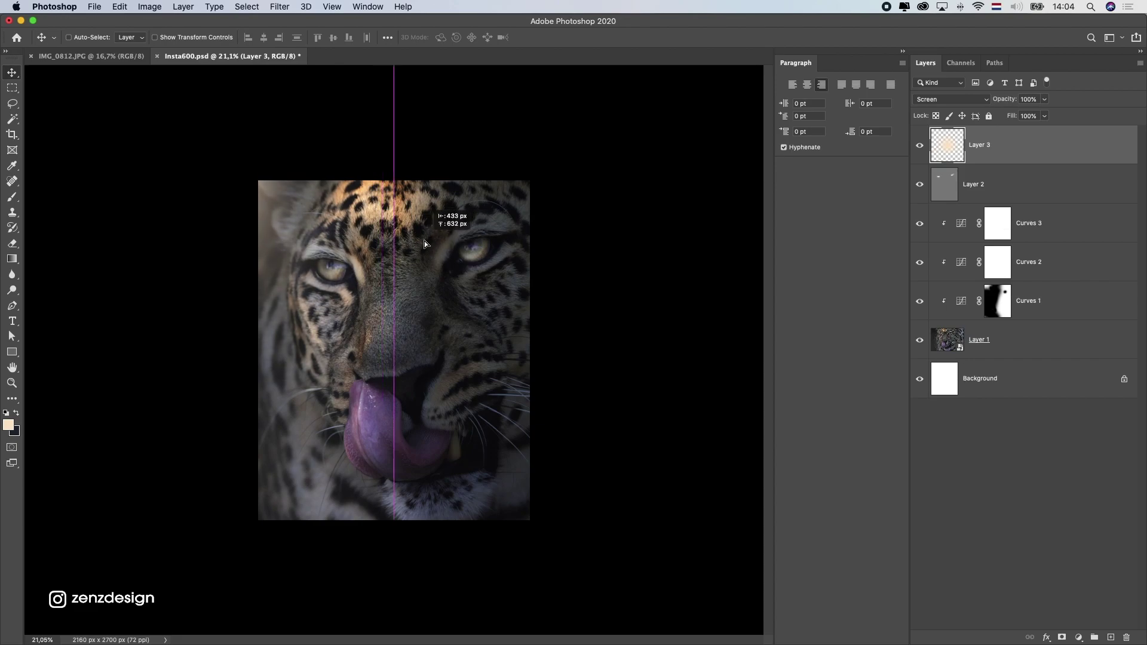
right_click(604, 219)
click(629, 233)
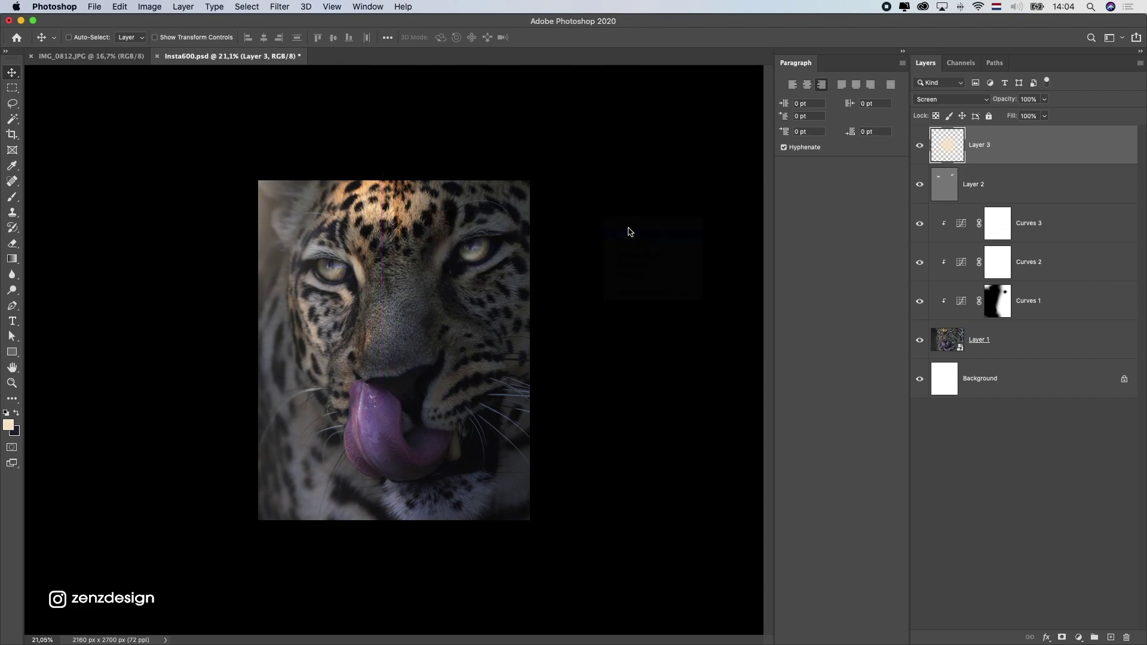
Compare the photo with and without the peach glow, then move the glow slightly farther off the photo's left edge
click(921, 144)
click(921, 144)
drag(419, 273, 400, 286)
click(935, 103)
click(936, 104)
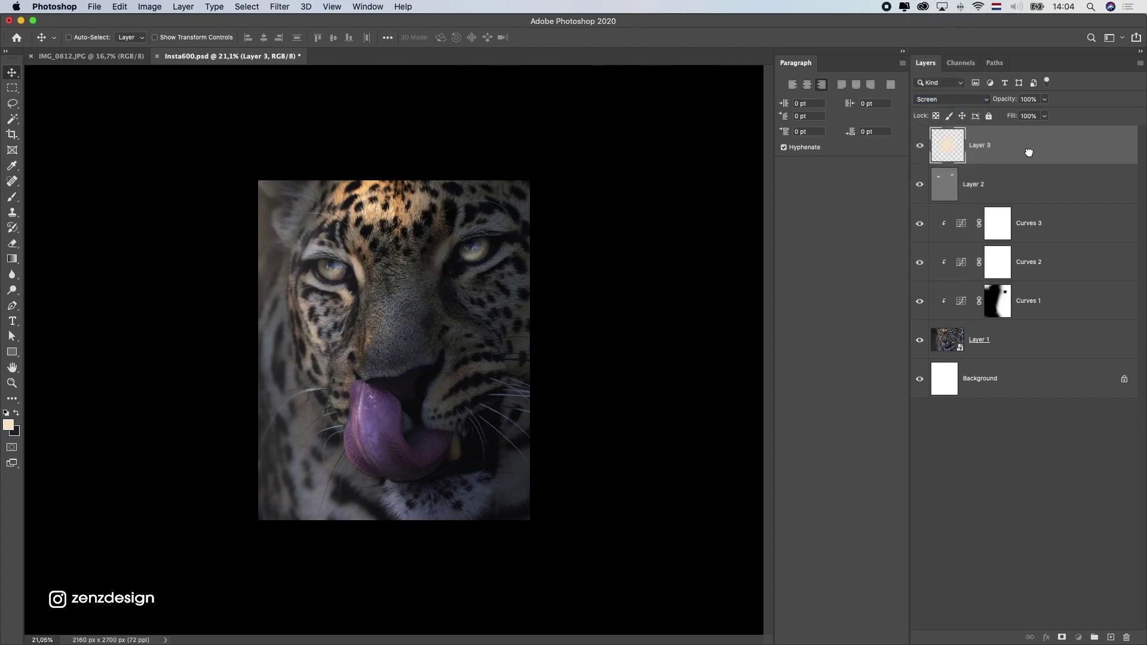
Duplicate the peach glow layer, set the copy's blending mode to Overlay and move the copy farther into the photo
drag(1033, 158, 1110, 637)
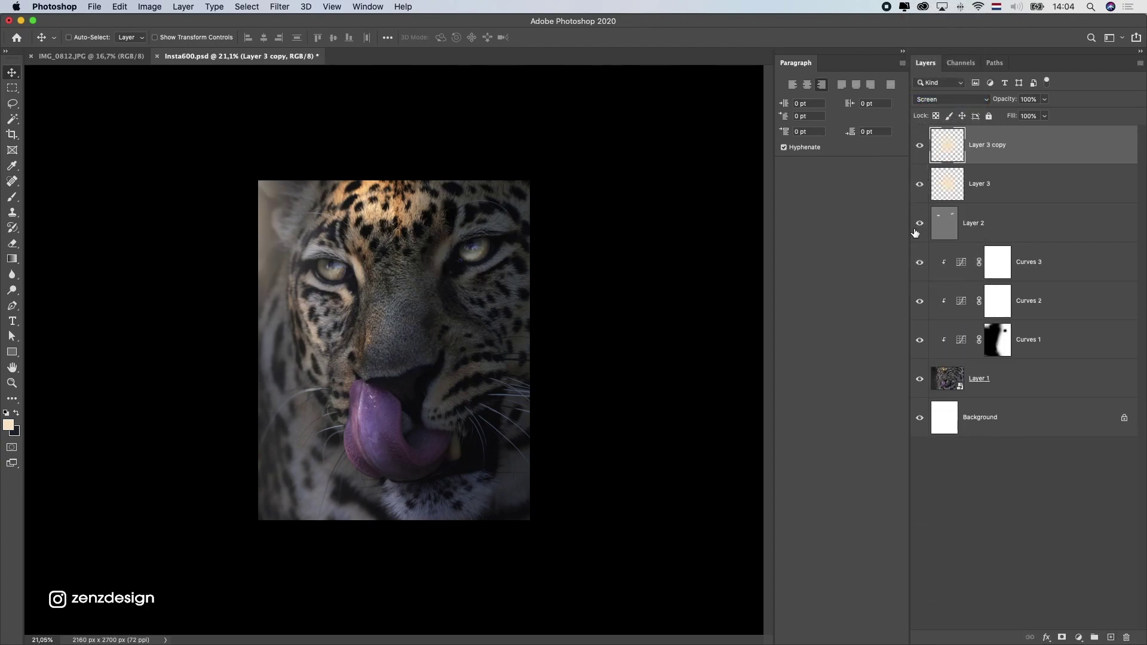
click(950, 99)
click(947, 143)
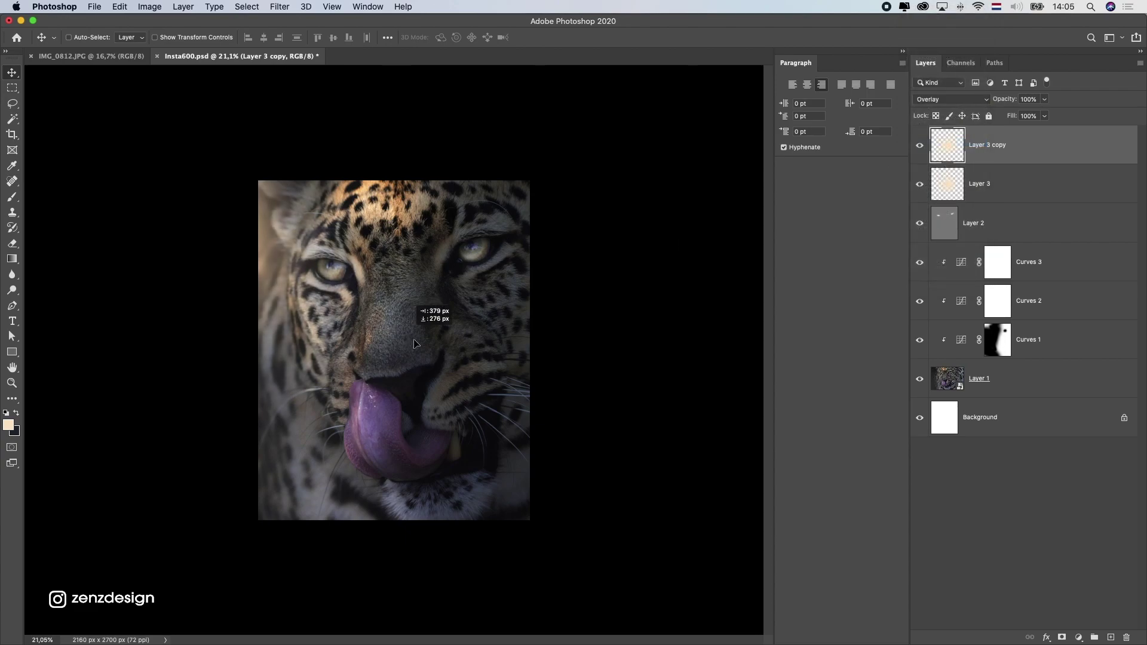
mouse_move(425, 345)
mouse_down()
mouse_move(476, 370)
mouse_move(442, 348)
mouse_up()
Apply Hue/Saturation to the copied glow with saturation +59 and lightness -17
key(super+u)
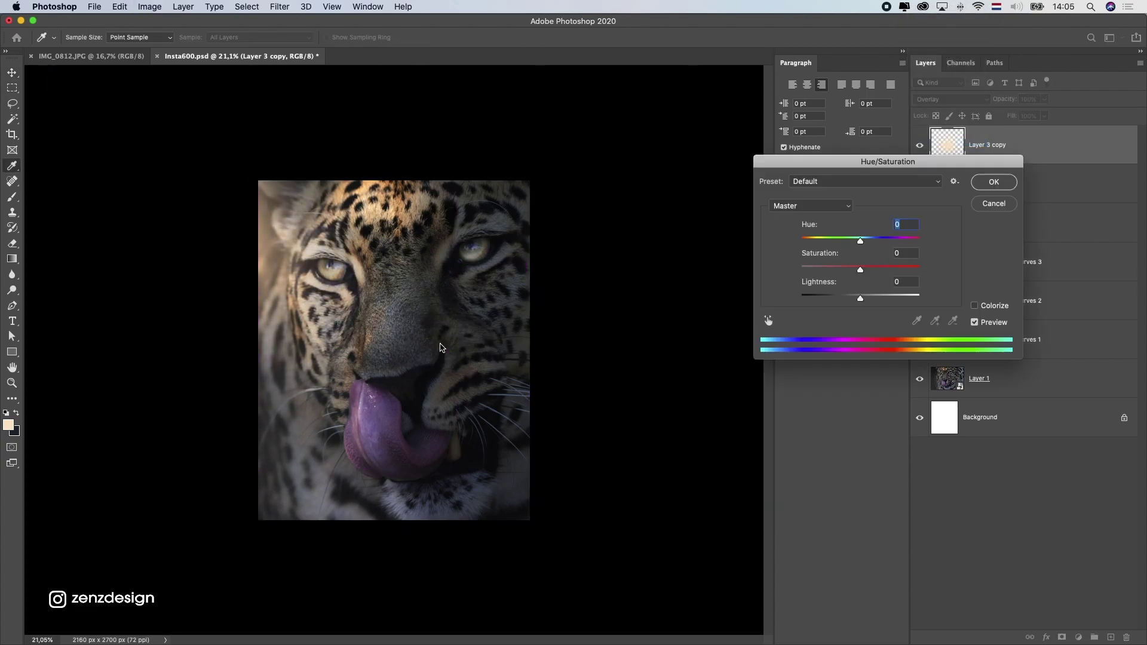
drag(896, 158, 658, 158)
drag(638, 269, 611, 297)
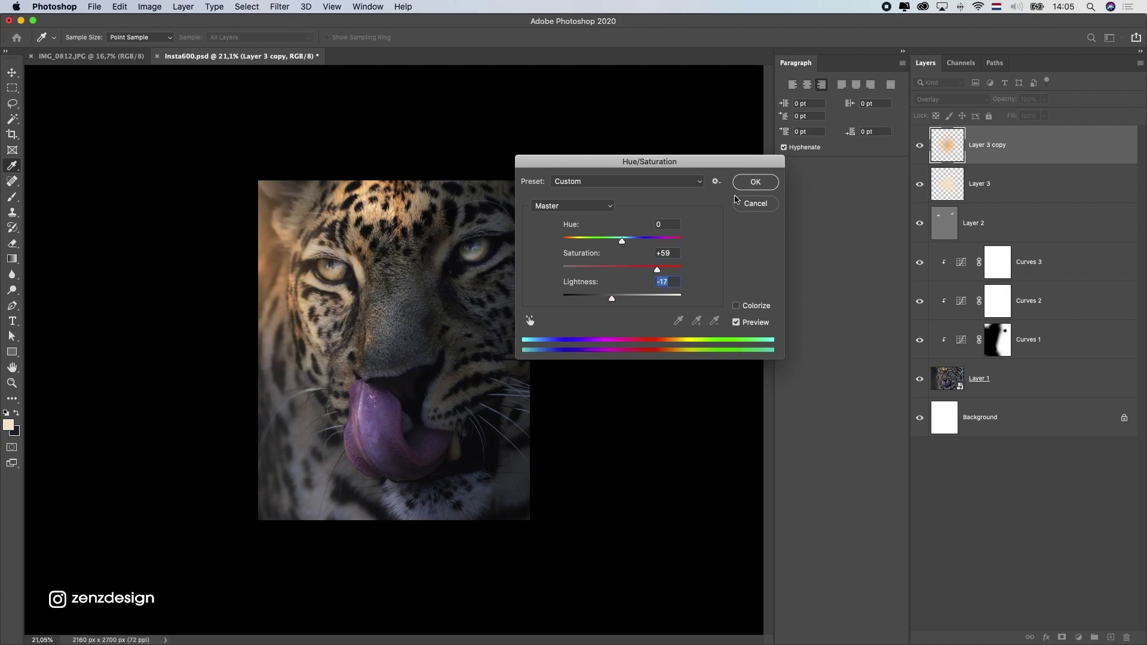
click(765, 181)
Scale the Overlay glow to about 167% with Free Transform and place it over the photo's left side
key(v)
drag(348, 352, 322, 264)
key(super+t)
drag(405, 457, 543, 596)
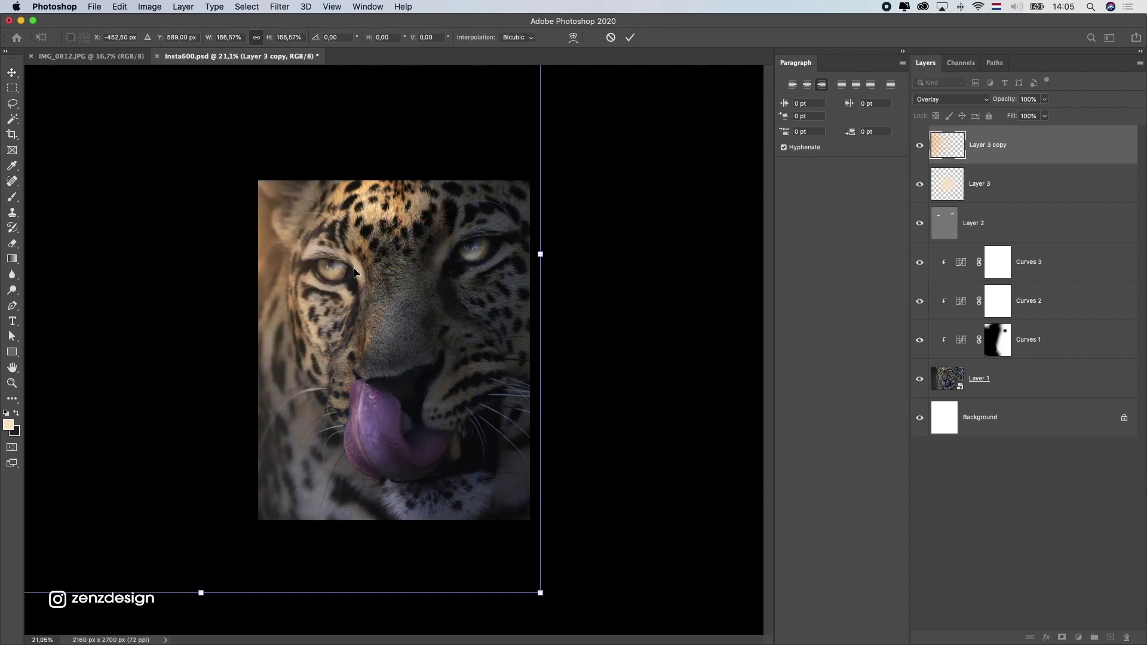
drag(352, 254, 362, 366)
key(Return)
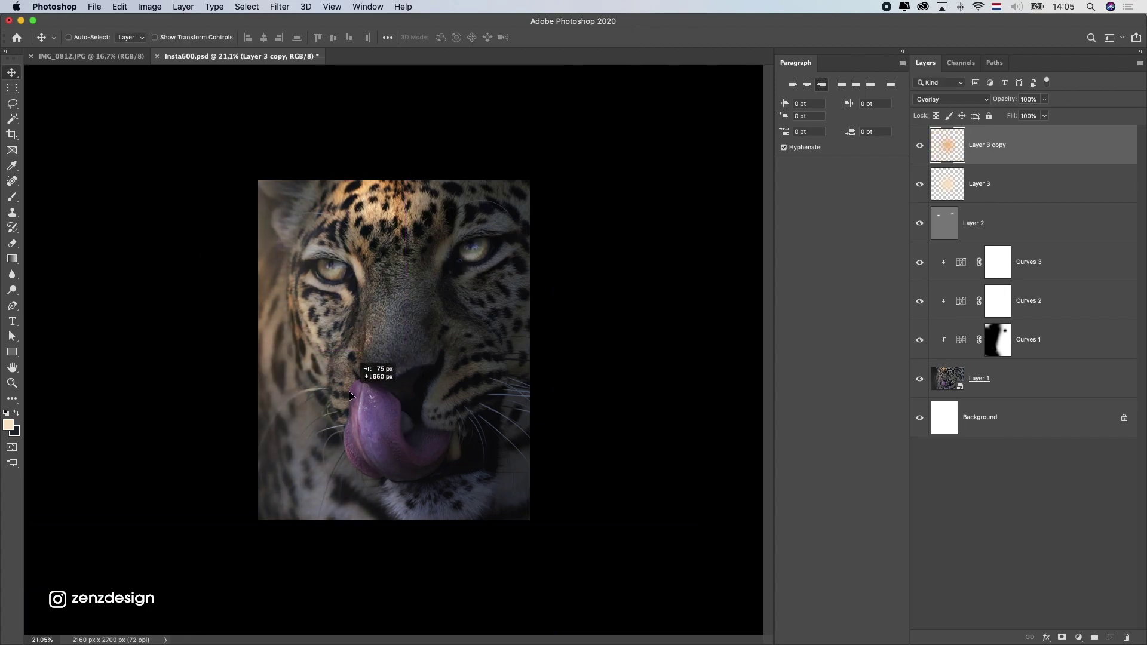
Duplicate the Overlay glow layer and move the new copy down toward the leopard's tongue
drag(1047, 154, 1110, 637)
drag(387, 274, 373, 441)
key(super+t)
drag(304, 447, 435, 364)
drag(468, 172, 413, 268)
drag(371, 352, 424, 362)
key(Escape)
Narrow the new glow copy to about 82% width with Free Transform, place it over the tongue and adjust its opacity
key(super+t)
drag(570, 406, 494, 406)
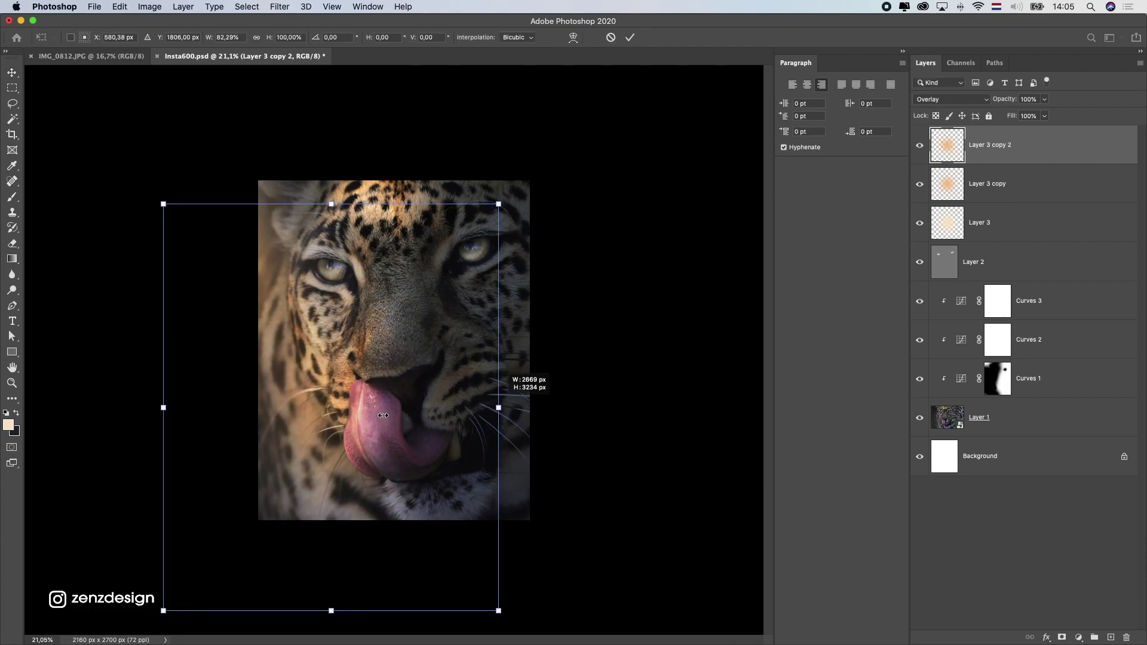
drag(467, 349, 491, 374)
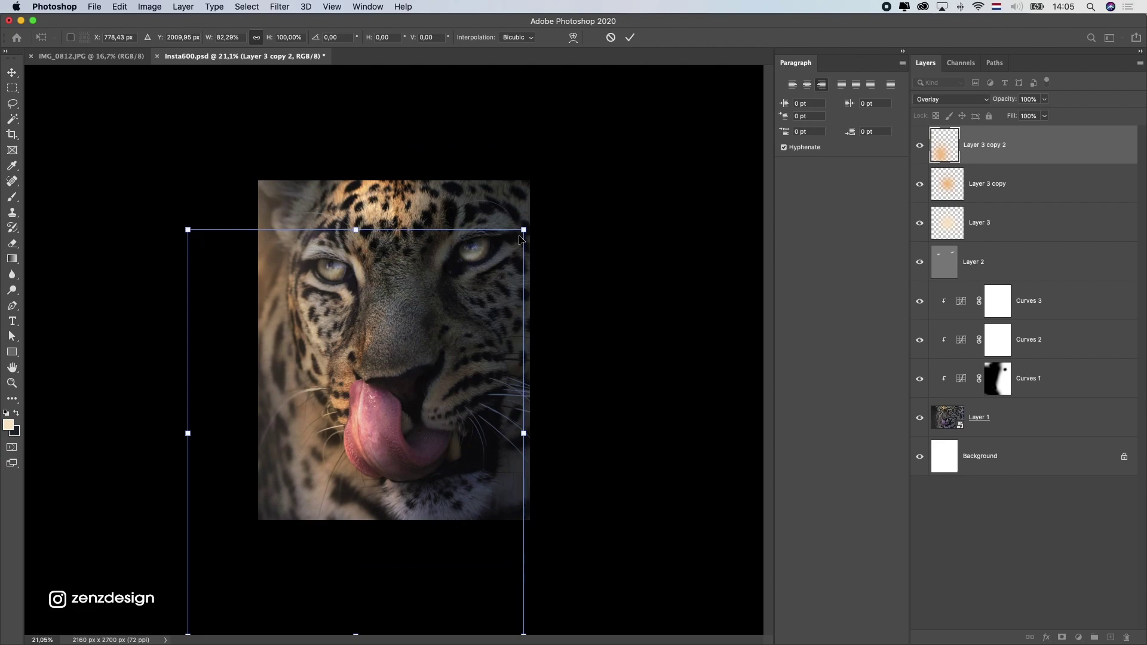
key(Return)
click(1044, 101)
click(1026, 115)
click(1035, 114)
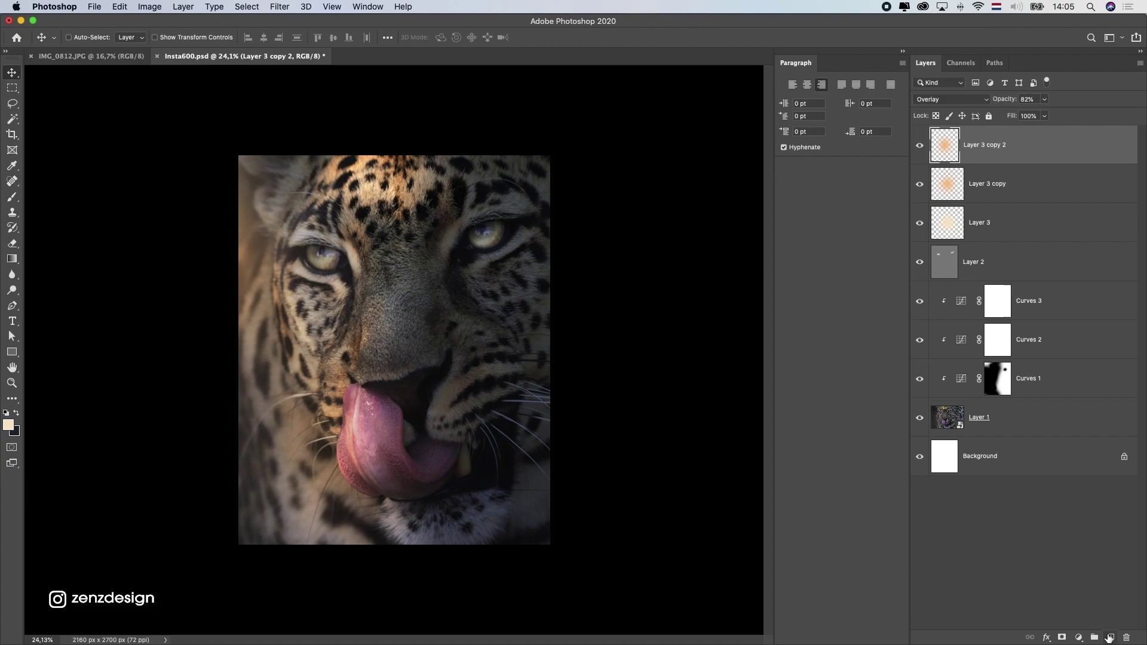
Add a new layer on top and set the brush's foreground color to a bright orange with hue 27°
click(1109, 637)
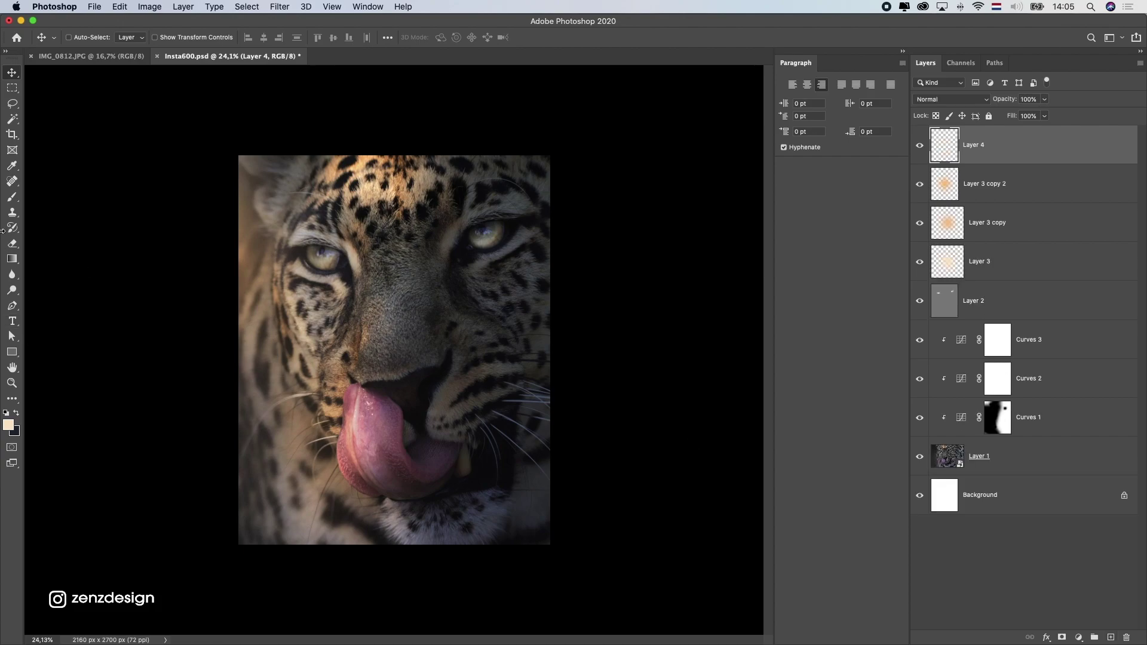
click(12, 197)
click(9, 425)
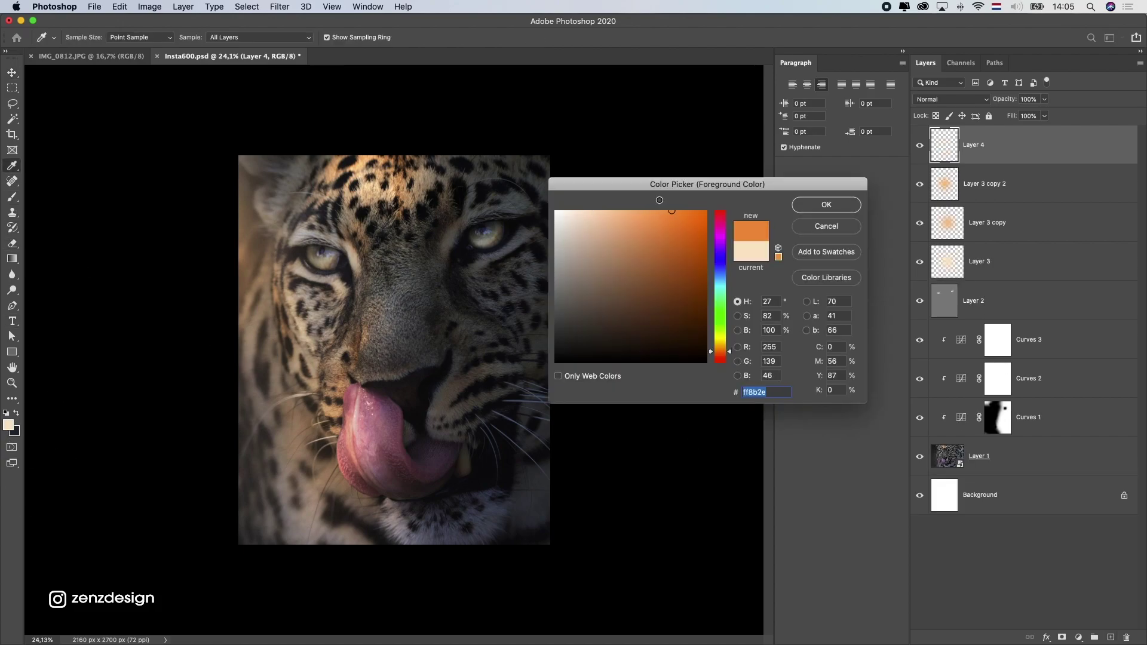
click(658, 200)
click(825, 205)
Paint both eyes orange with a 200 px brush and set that layer's blending mode to Overlay
key(bracketleft)
key(bracketleft)
key(bracketleft)
key(bracketleft)
key(bracketleft)
key(bracketleft)
key(bracketleft)
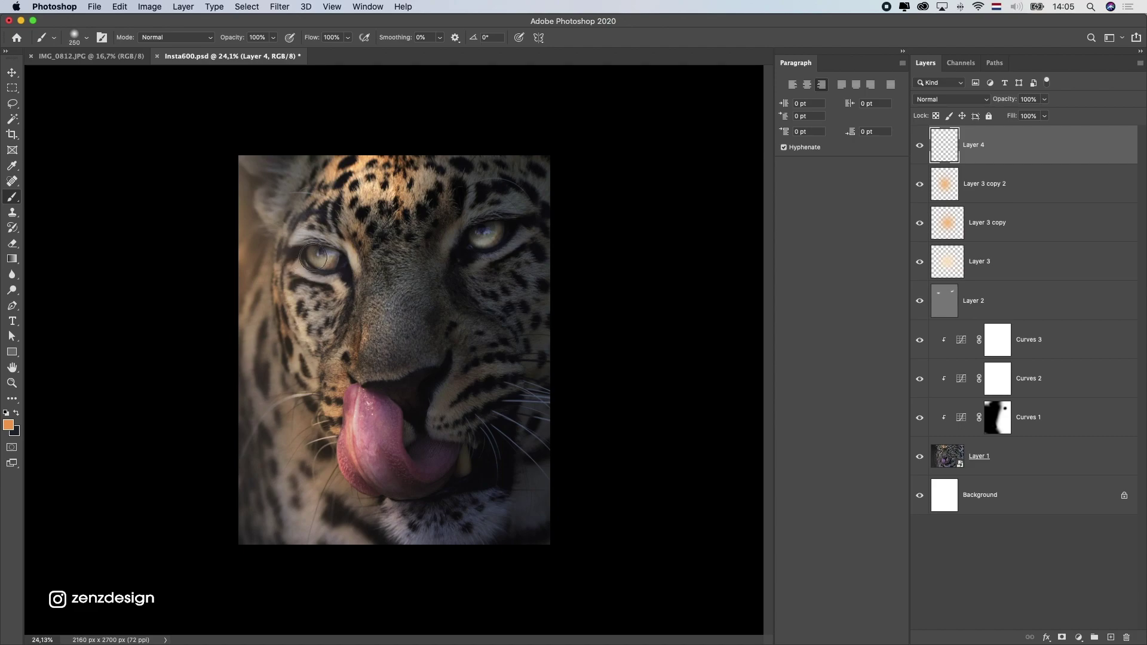
drag(303, 254, 330, 259)
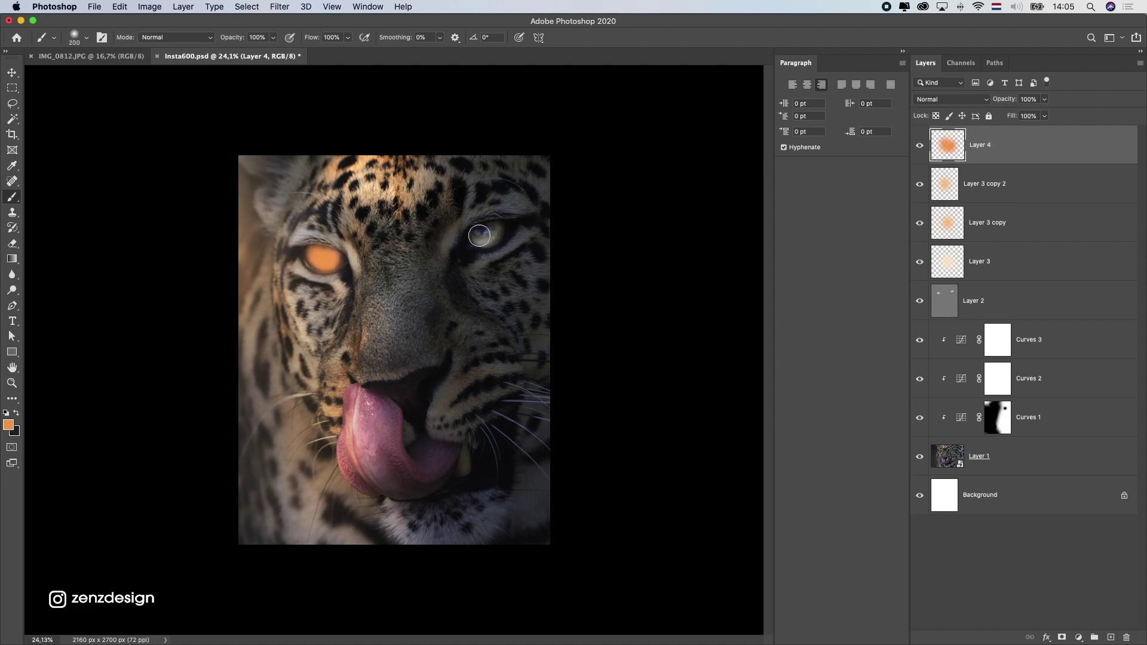
drag(479, 236, 496, 230)
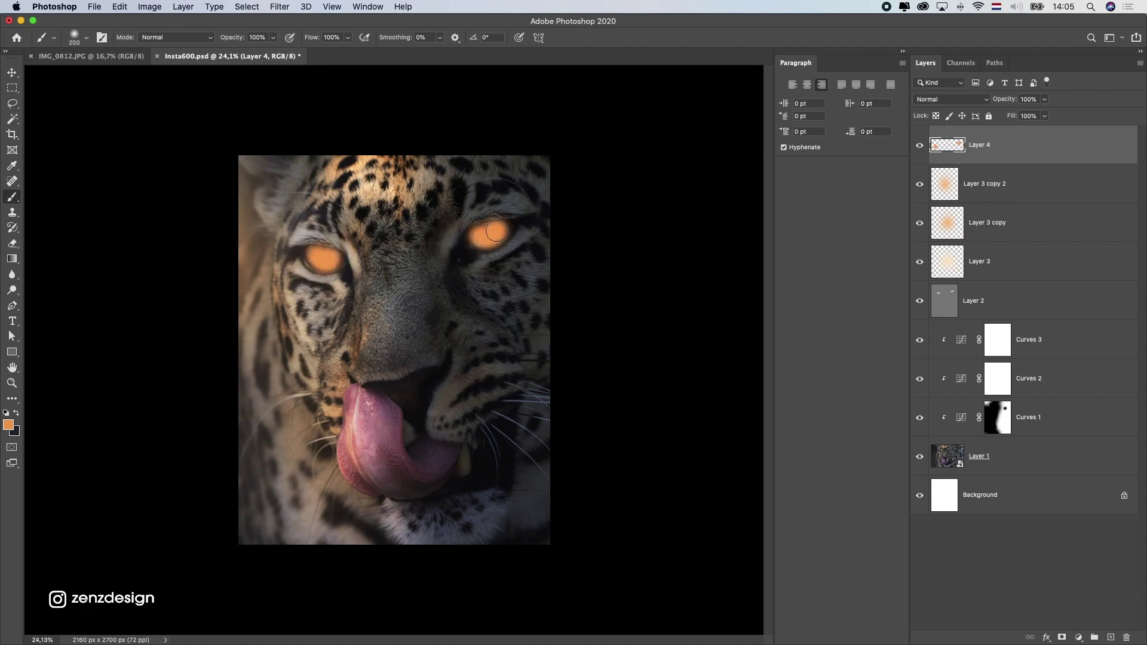
click(929, 105)
click(946, 230)
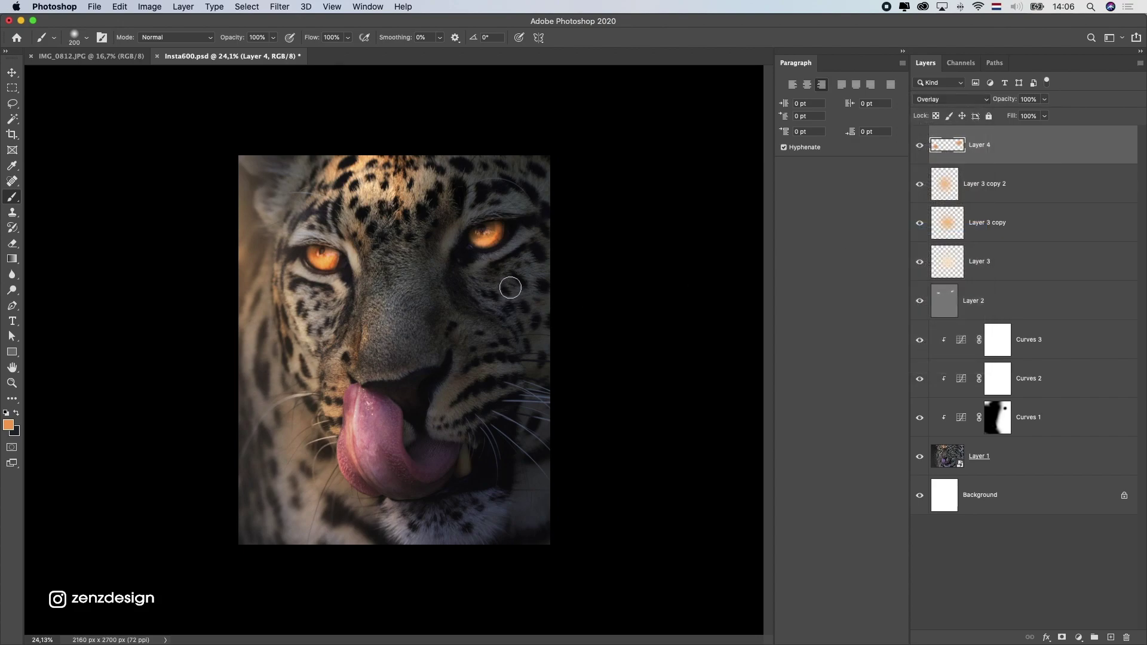
Soften the orange eye color using Hue/Saturation with saturation -34 and lightness +36
key(super+u)
drag(624, 159, 713, 137)
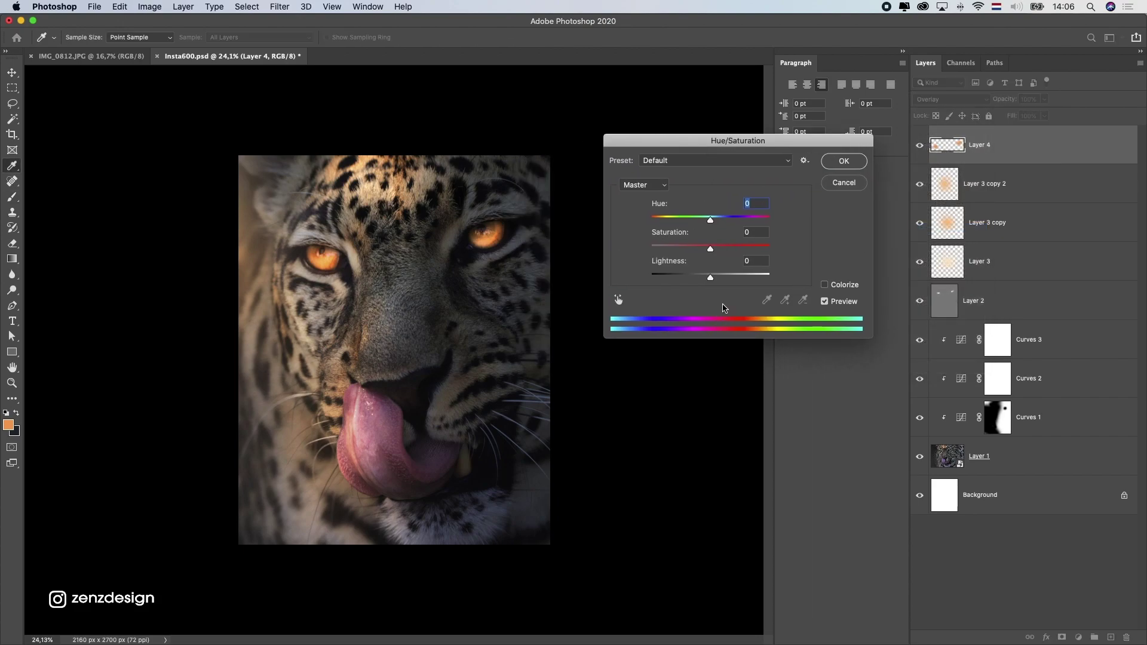
mouse_move(710, 275)
mouse_down()
mouse_move(747, 276)
mouse_move(710, 279)
mouse_move(685, 249)
mouse_move(663, 249)
mouse_move(690, 249)
mouse_move(689, 276)
mouse_move(733, 281)
mouse_up()
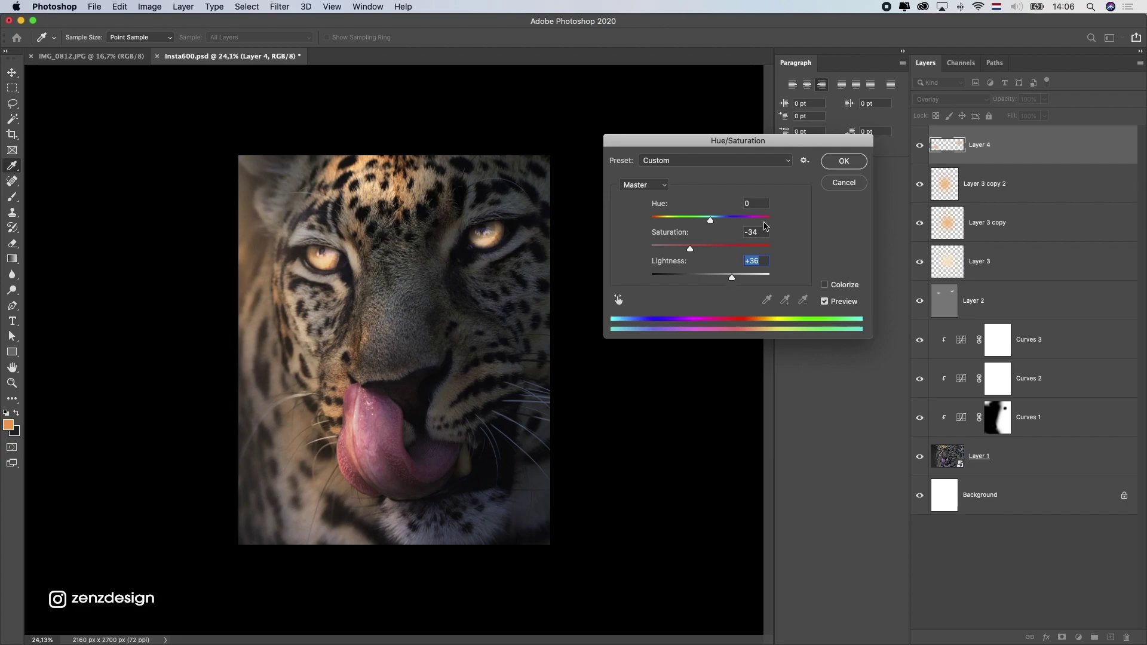
click(840, 163)
scroll(604, 317, down, 8)
scroll(518, 364, up, 8)
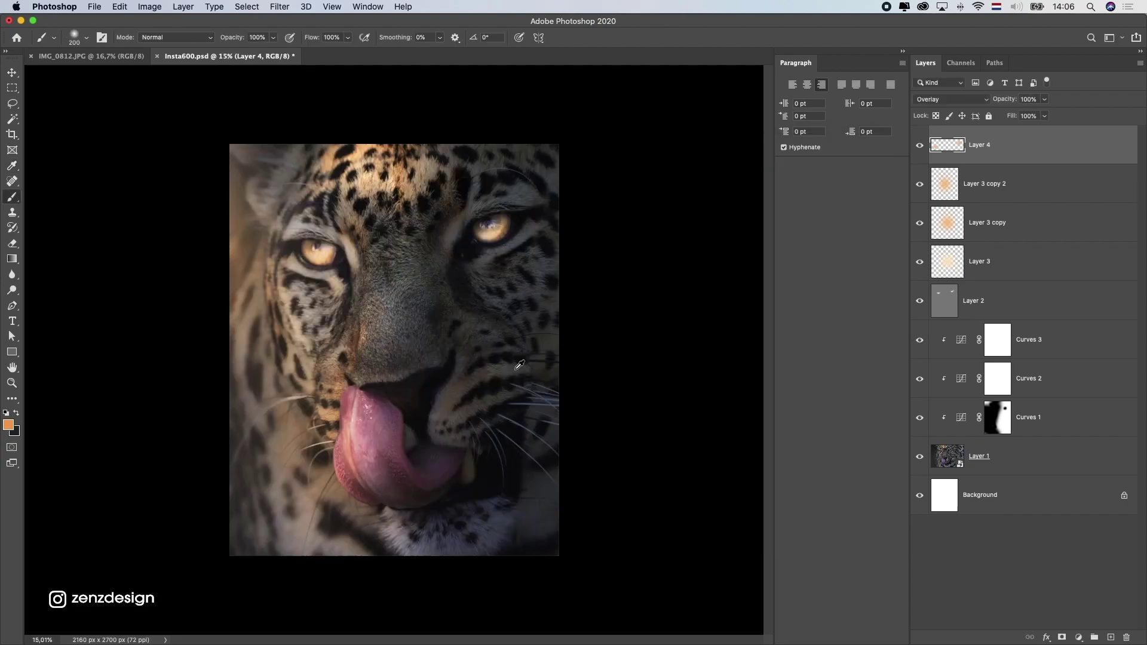
Compare the eyes with and without the color layer and lower that layer's opacity to 41%
click(919, 145)
click(919, 145)
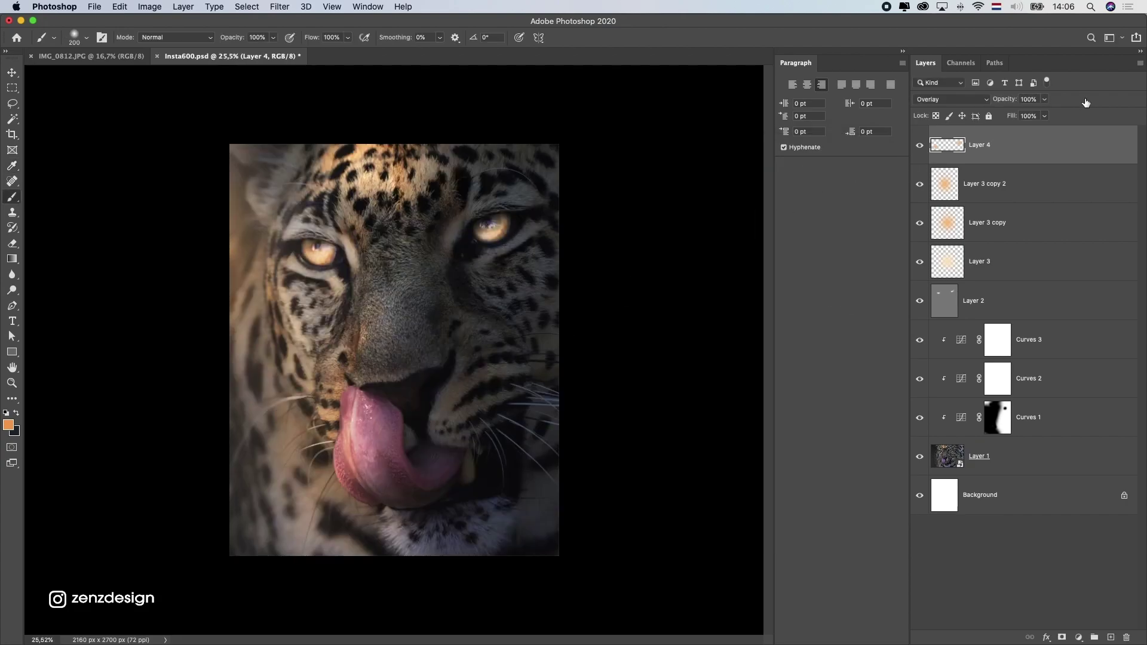
click(1044, 99)
drag(992, 113, 1013, 115)
key(super+minus)
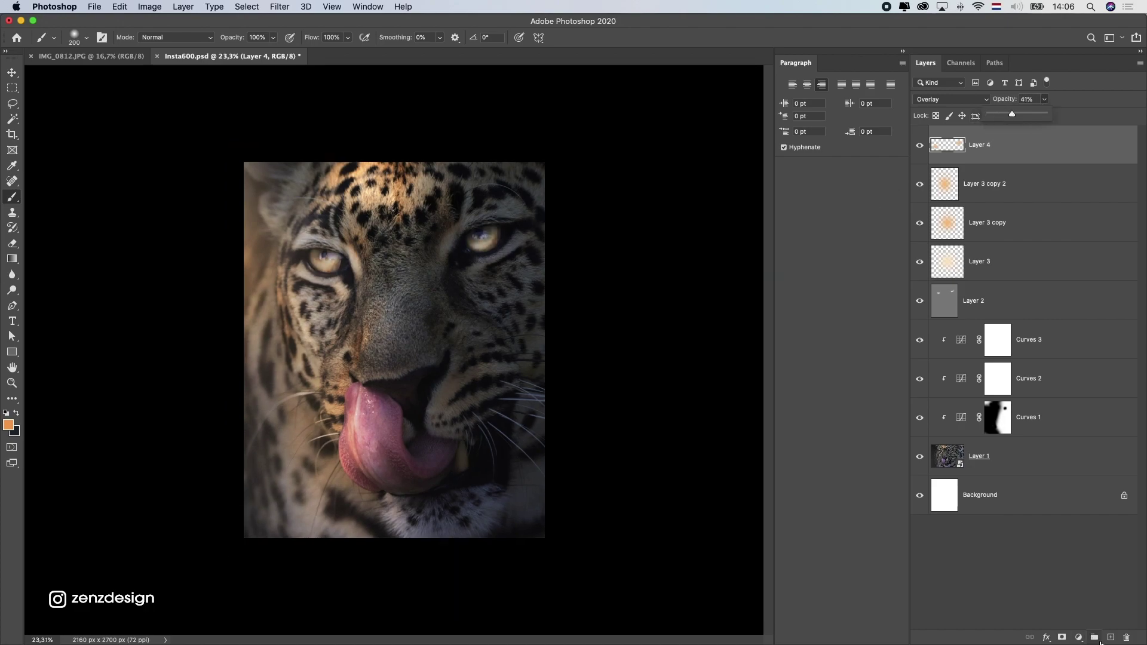
Add a Curves adjustment layer on top and darken the image with a curve point at input 158, output 123
click(1079, 637)
click(1093, 471)
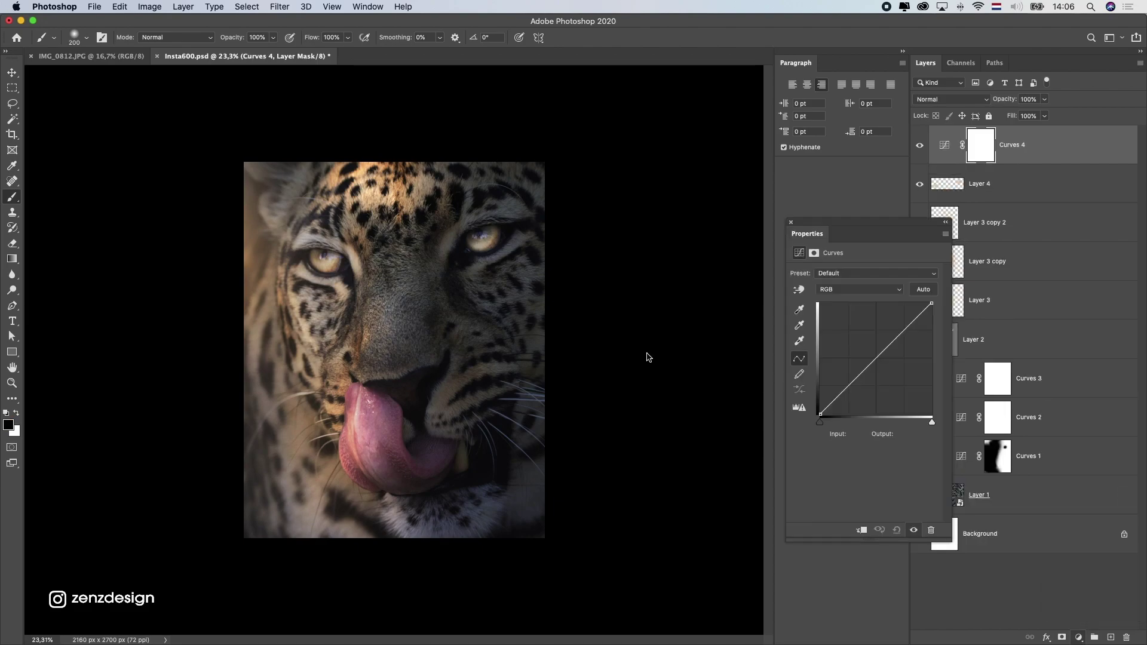
click(878, 368)
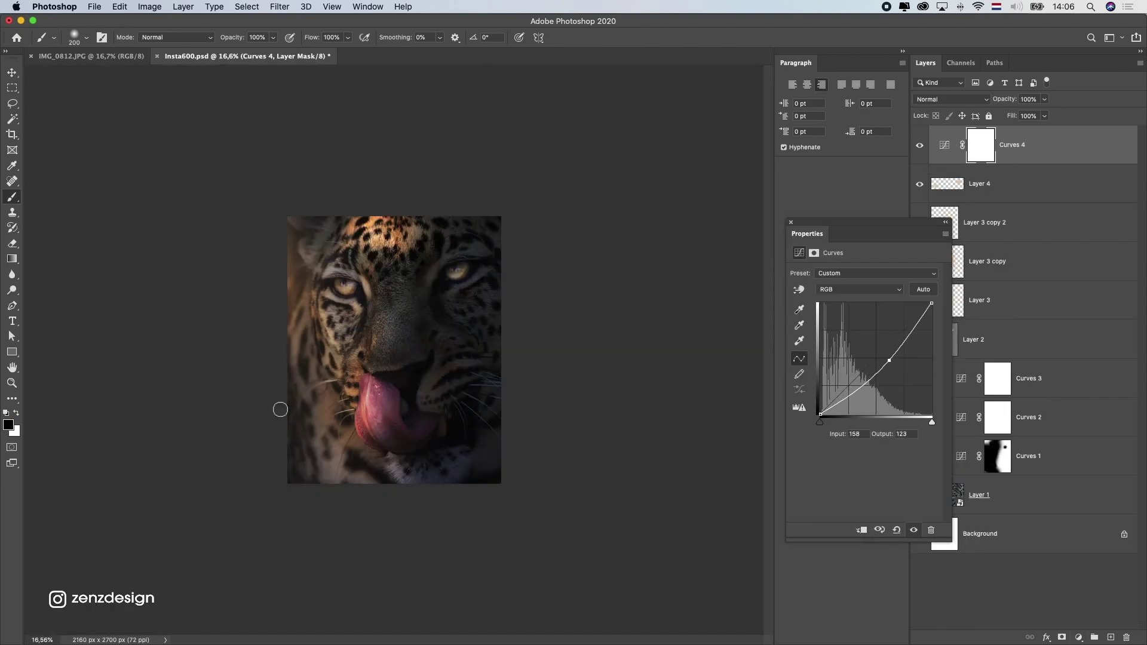
Mask the darkening off the photo's left edge with a black 1100 px brush, undoing strokes that reach too far
key(bracketright)
key(bracketright)
key(bracketright)
key(bracketright)
key(bracketright)
key(bracketright)
key(bracketright)
key(bracketright)
click(288, 392)
drag(307, 424, 317, 220)
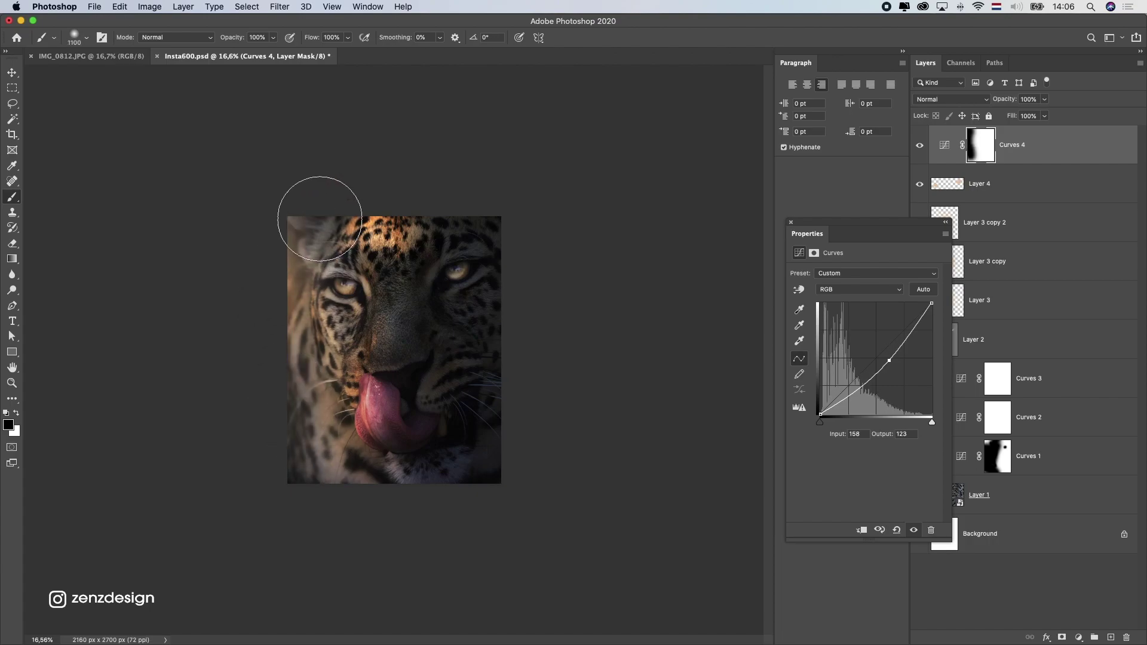
key(super+z)
mouse_move(281, 264)
mouse_down()
mouse_move(292, 313)
mouse_move(264, 242)
mouse_up()
key(super+z)
drag(275, 311, 257, 325)
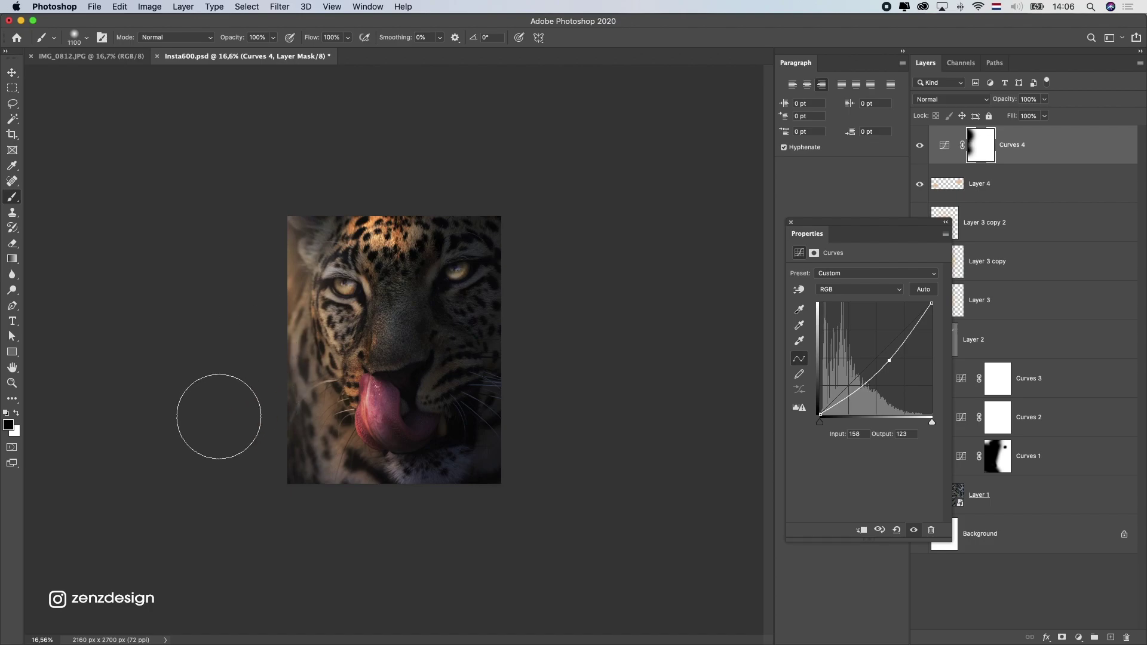
drag(359, 406, 366, 418)
key(super+z)
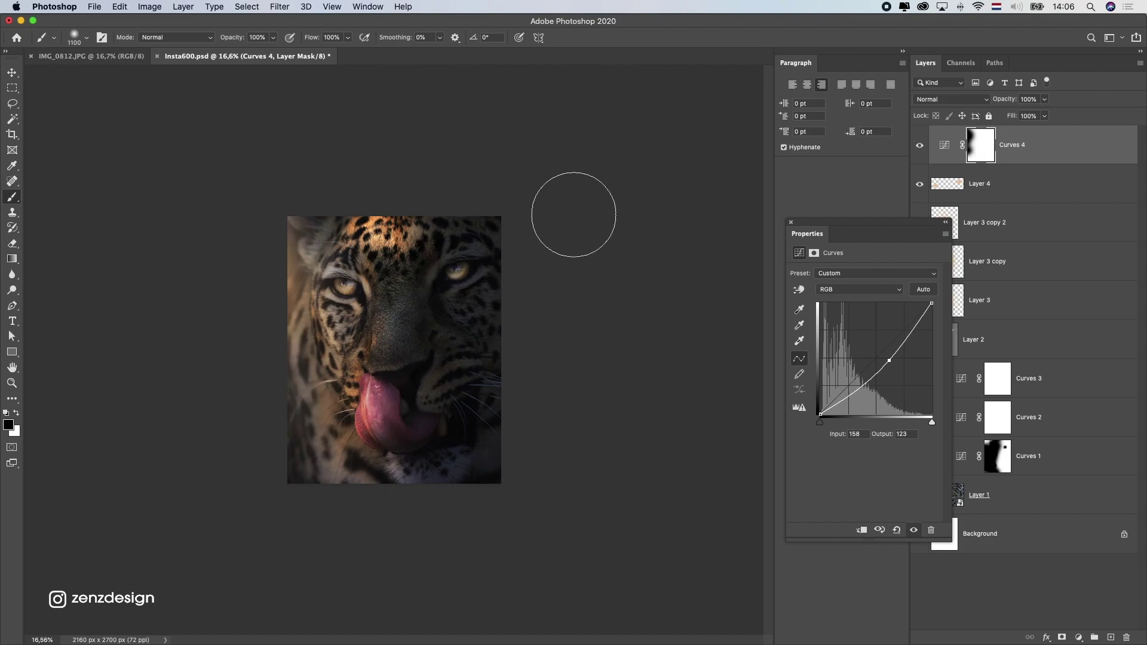
Compare the image with and without the top Curves layer, and try a darker curve and a shifted white point
click(922, 145)
click(922, 144)
drag(882, 367, 892, 368)
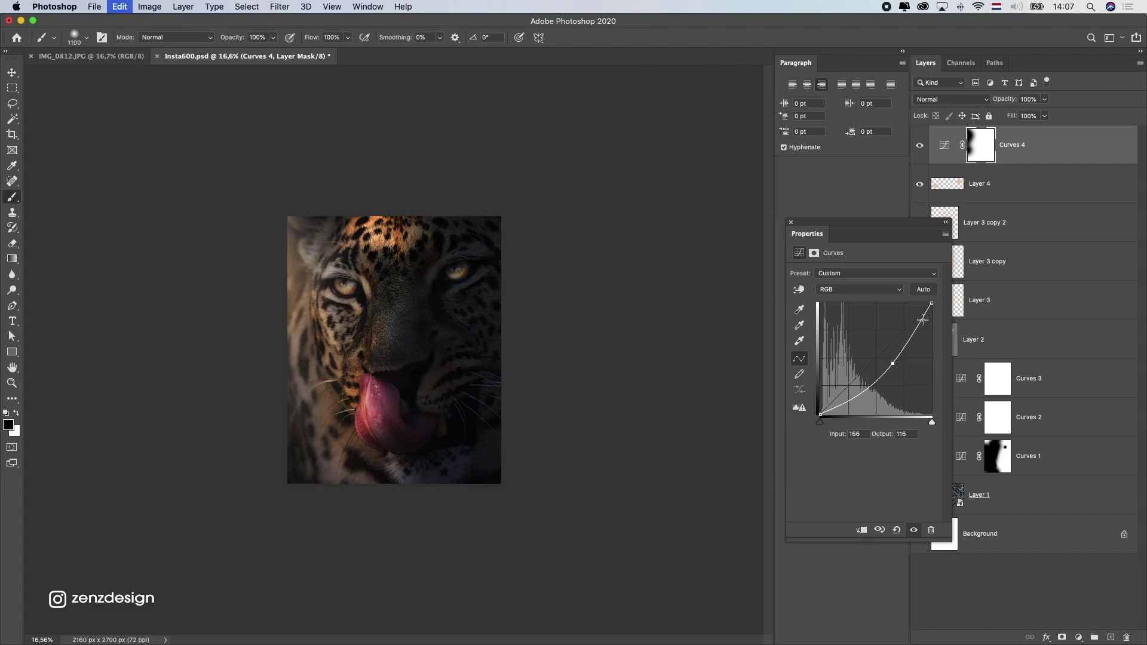
key(super+z)
drag(932, 303, 914, 302)
key(super+z)
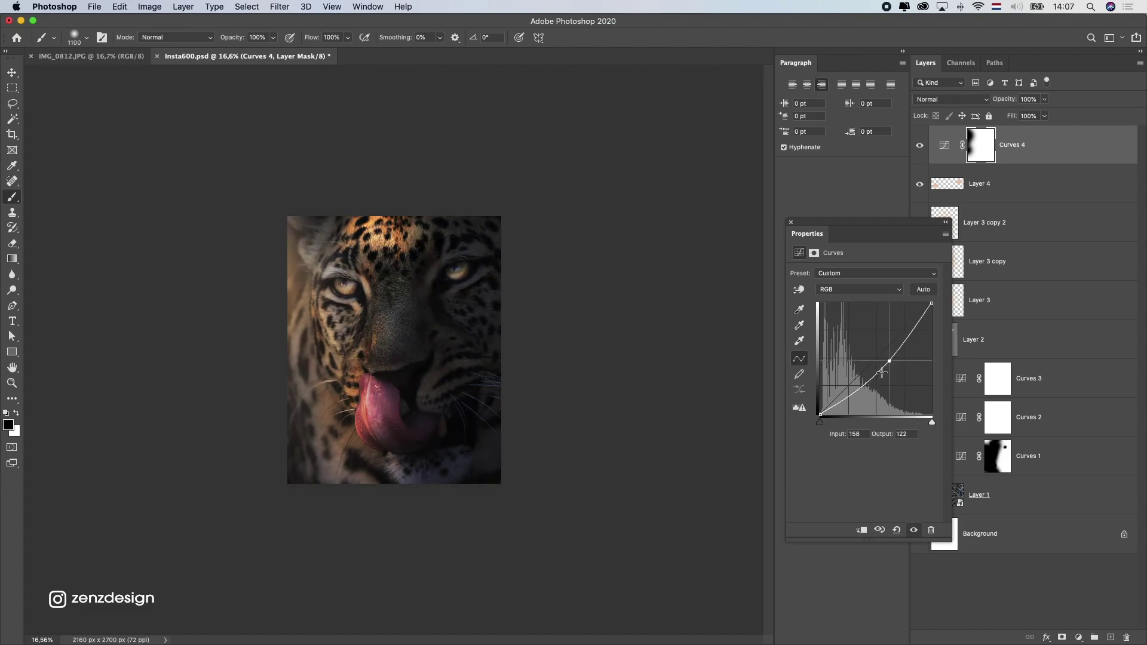
Set the top Curves point to input 110, output 85 and paint its mask black down the left half of the face
drag(889, 361, 868, 377)
mouse_move(366, 494)
mouse_down()
mouse_move(344, 313)
mouse_move(430, 107)
mouse_up()
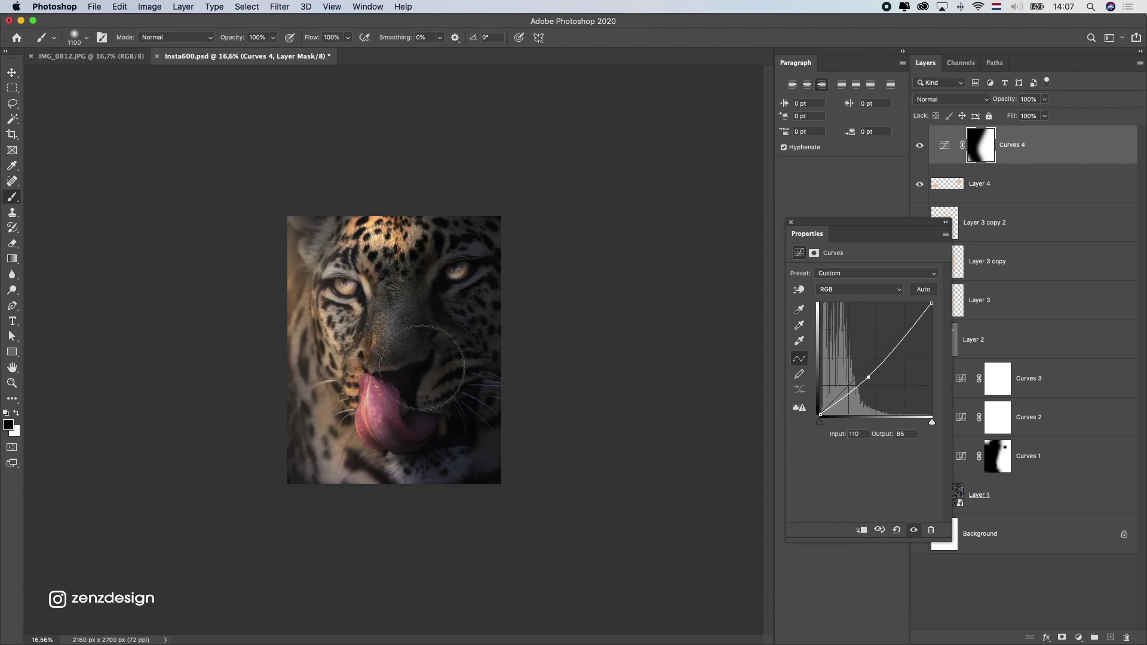
Try painting the Curves mask white again around the photo's upper left area
click(17, 414)
mouse_move(379, 197)
mouse_down()
mouse_move(338, 213)
mouse_move(394, 185)
mouse_up()
key(super+z)
drag(322, 220, 397, 159)
key(super+z)
Check the overall shading at reduced size and change the color of the area surrounding the canvas
scroll(314, 325, down, 5)
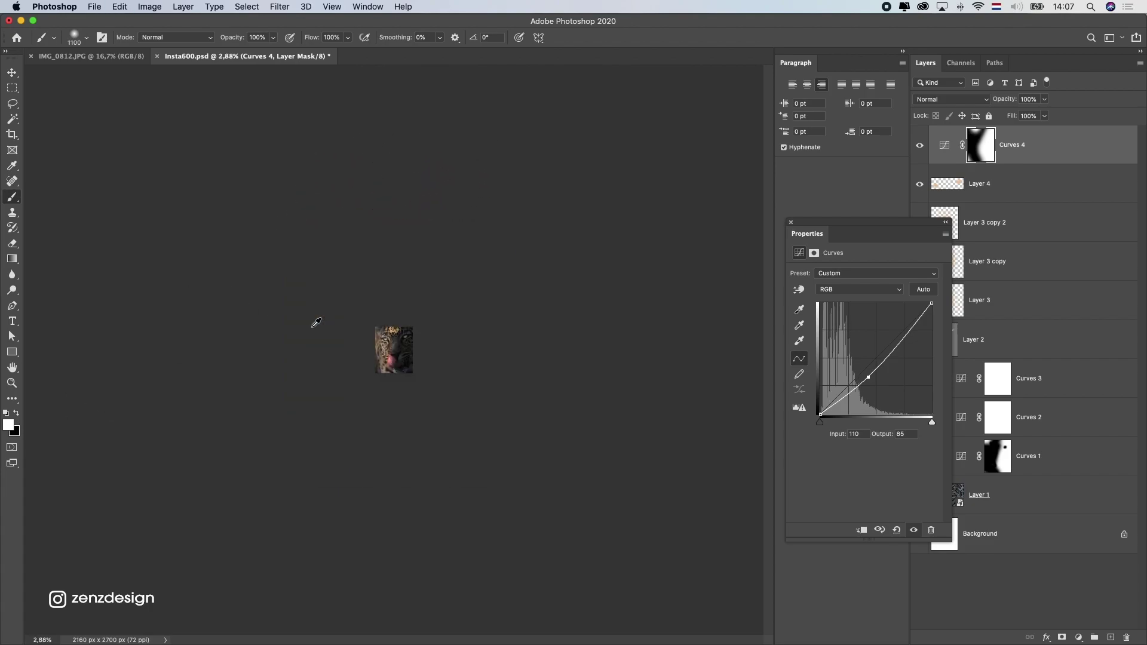
scroll(324, 319, up, 5)
right_click(610, 252)
click(627, 256)
scroll(627, 263, up, 3)
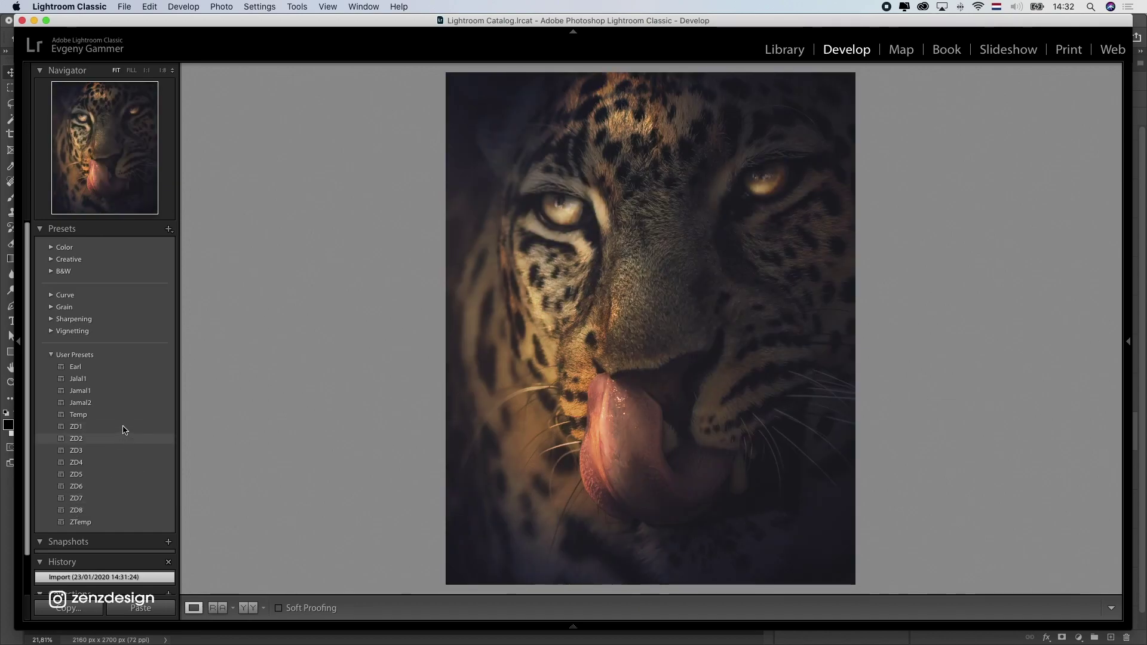
Apply the ZD2 user preset to the leopard portrait in Lightroom Classic
click(116, 441)
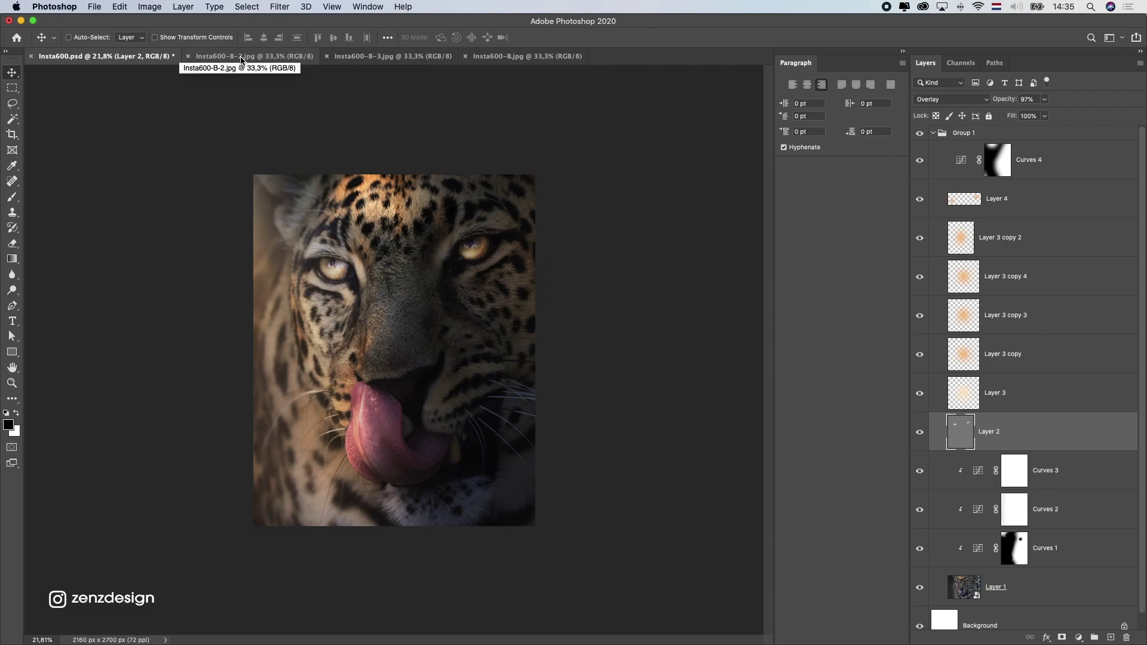
Switch to Photoshop, view the graded versions, and copy the whole Insta600-B.jpg image into Group 1 of Insta600.psd as the top layer
click(241, 59)
click(375, 58)
click(516, 57)
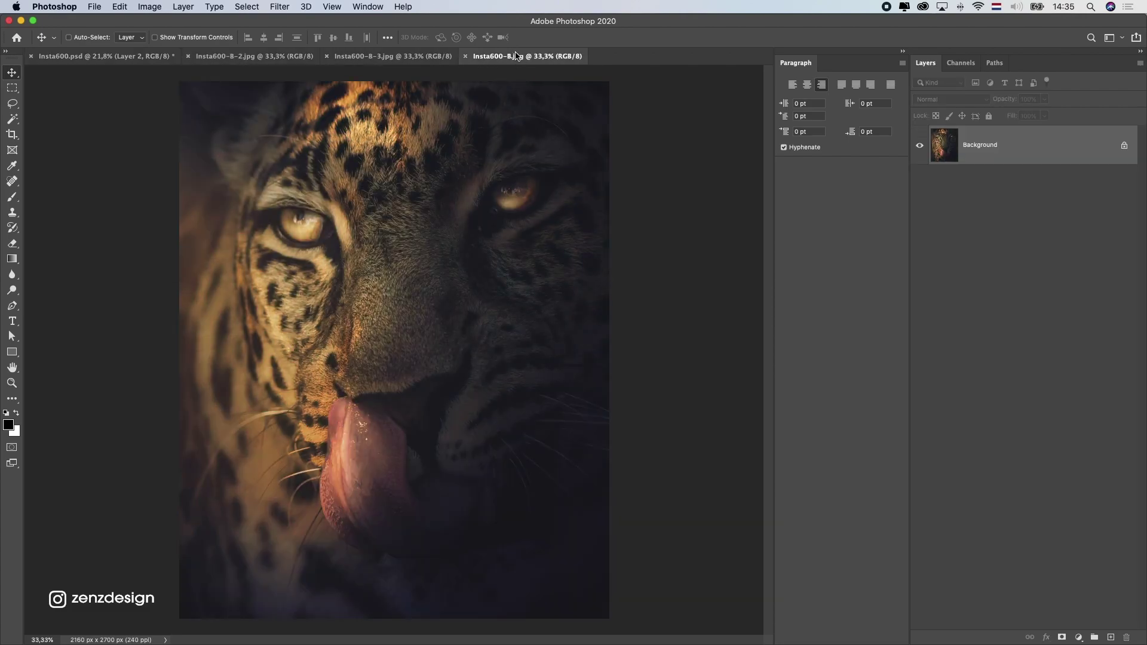
click(135, 60)
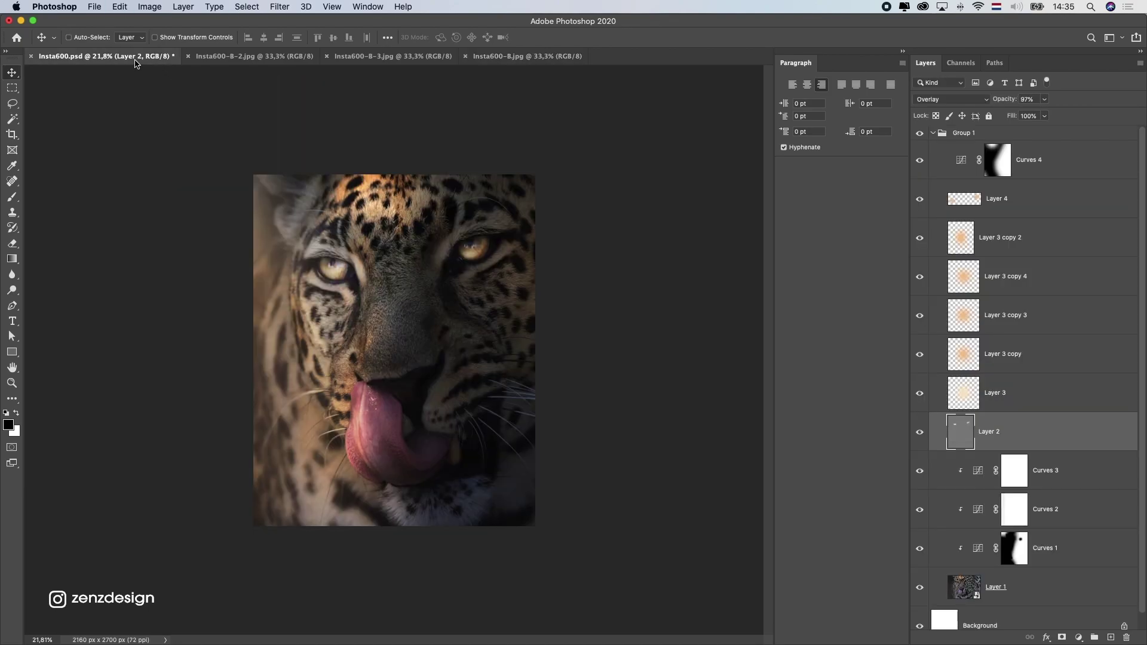
click(991, 136)
key(super+v)
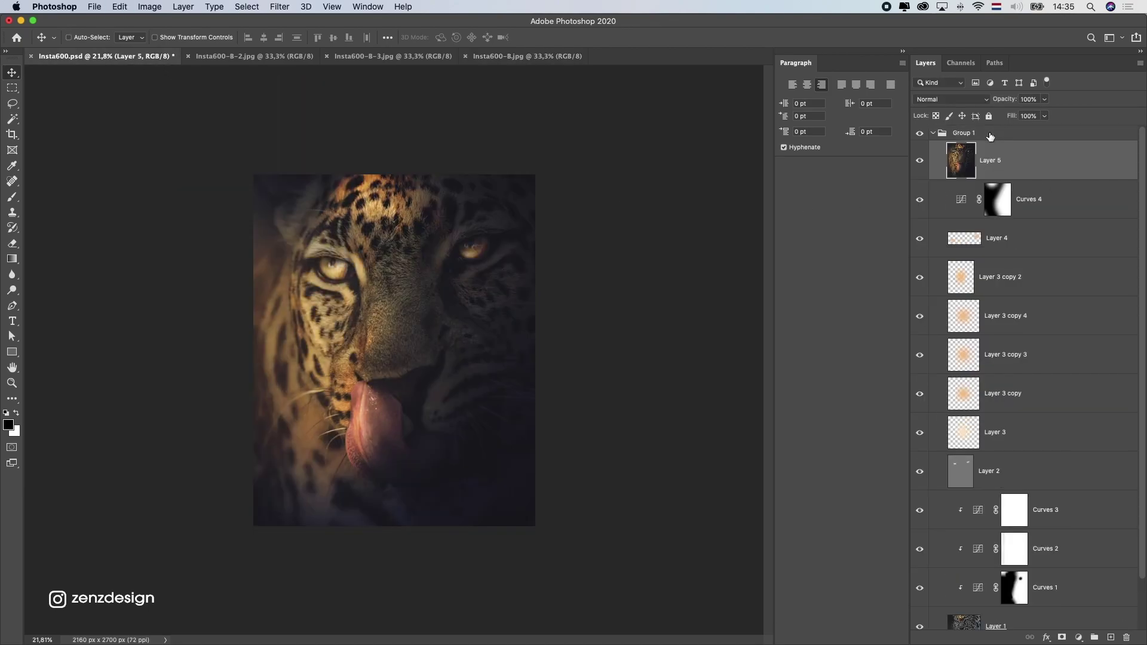
Copy the whole Insta600-B-3.jpg image and paste it as a new top layer in Insta600.psd
click(387, 57)
key(super+a)
key(super+c)
click(121, 59)
key(super+v)
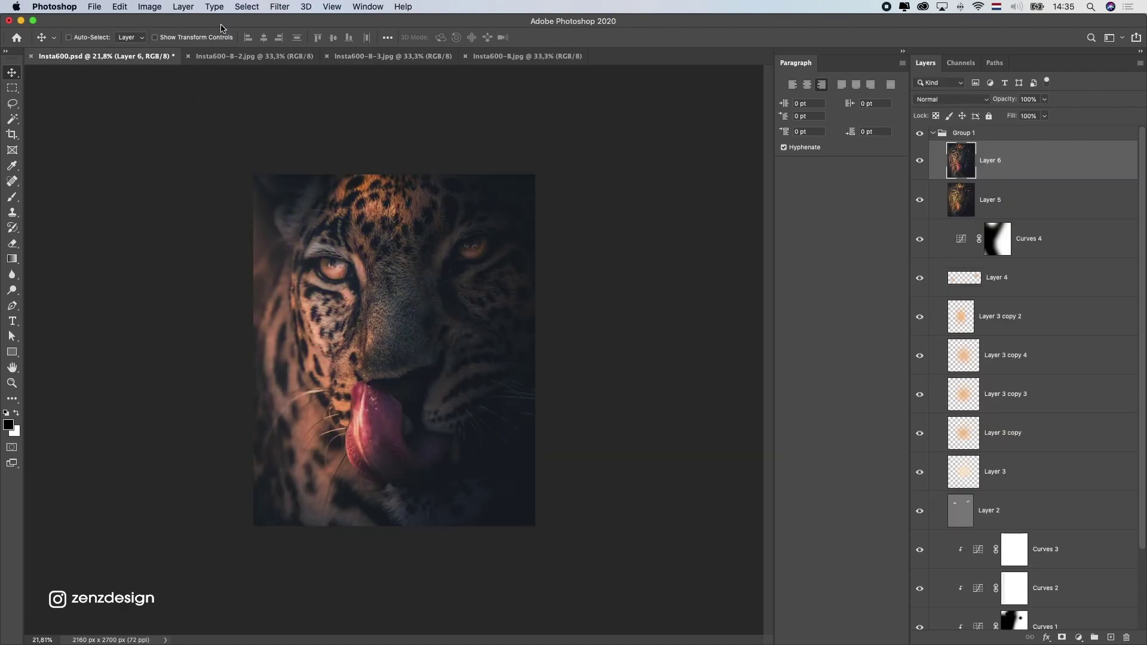
Paste the whole Insta600-B-2.jpg image as a new top layer in Insta600.psd, and hide the two uppermost graded versions for comparison
click(224, 56)
key(super+a)
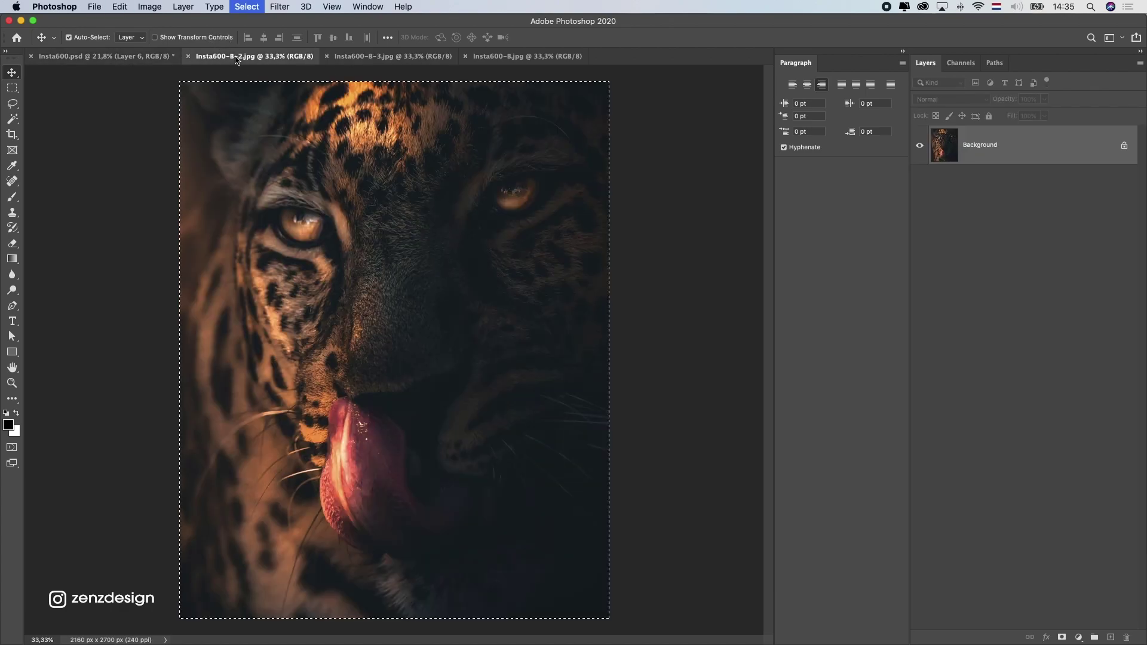
key(super+c)
click(139, 61)
key(super+v)
drag(925, 163, 920, 202)
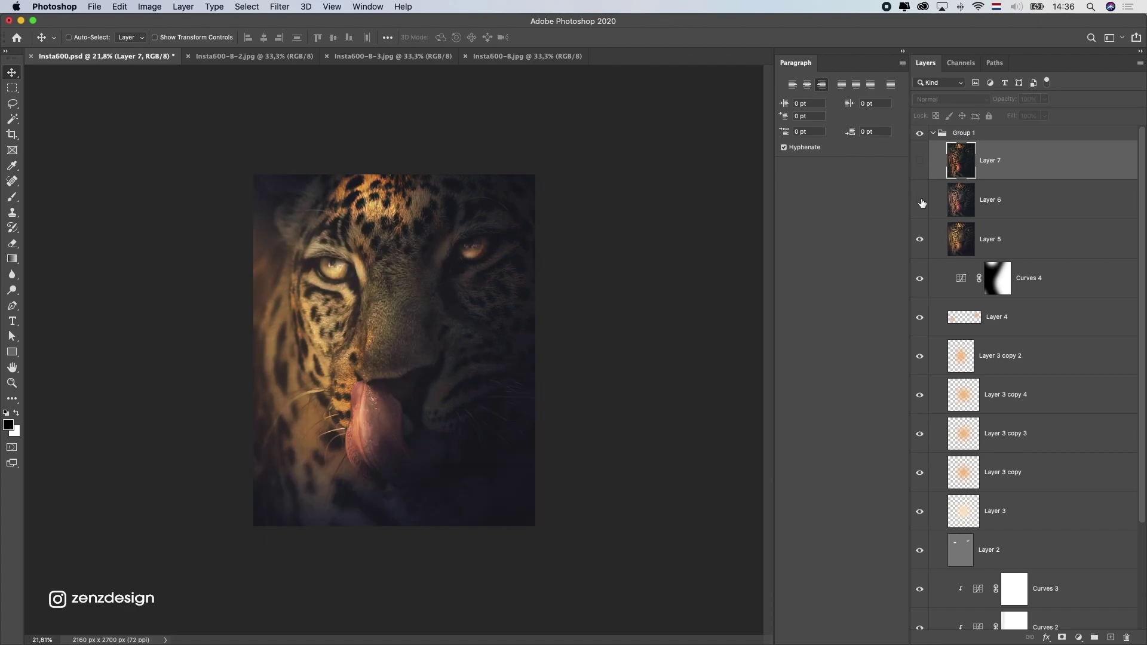
Lower the opacity of Layer 5 to about 73% and make the hidden Layer 6 visible
click(1001, 255)
drag(1043, 103, 1025, 115)
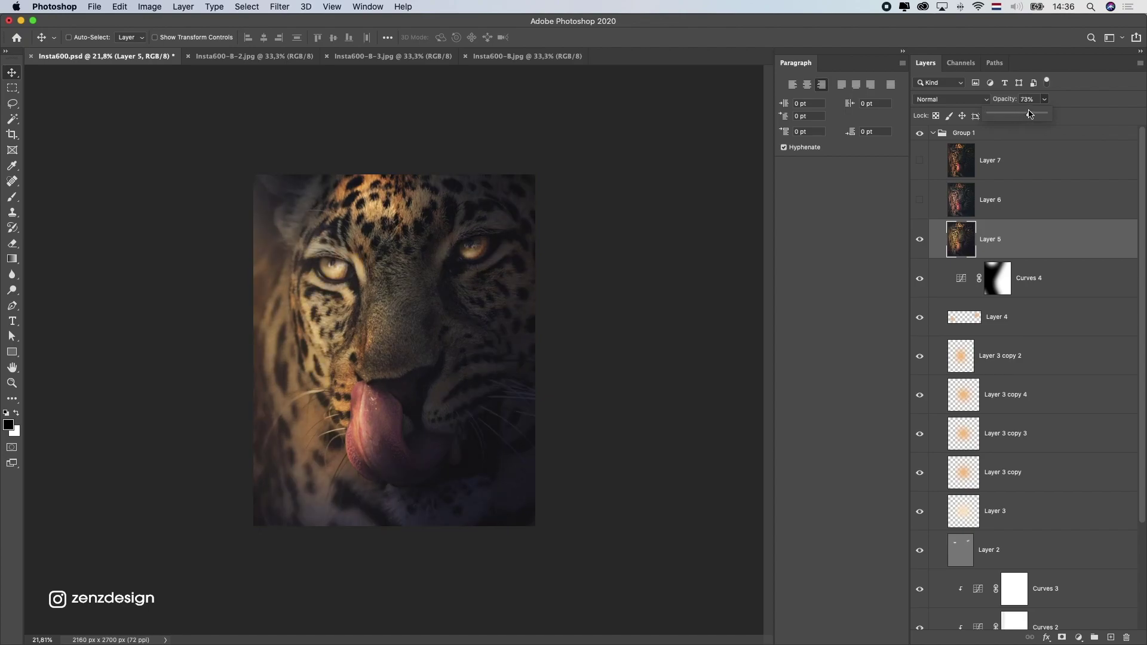
click(996, 190)
click(921, 202)
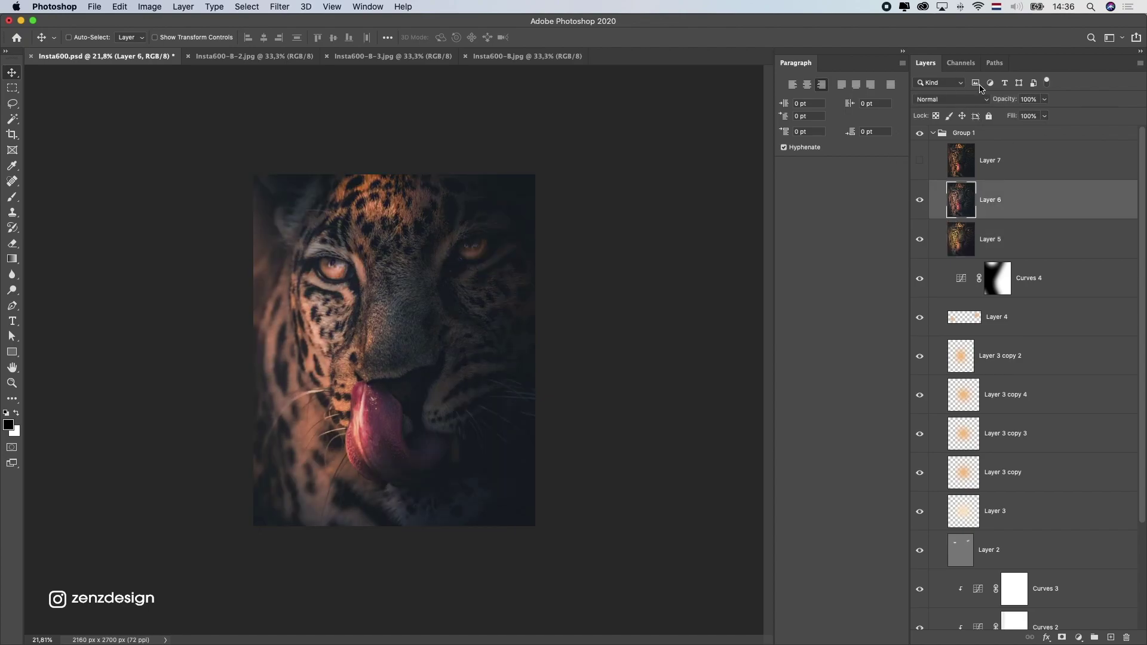
Set the blend mode of Layer 6 to Saturation and reduce its opacity to 48%
click(922, 107)
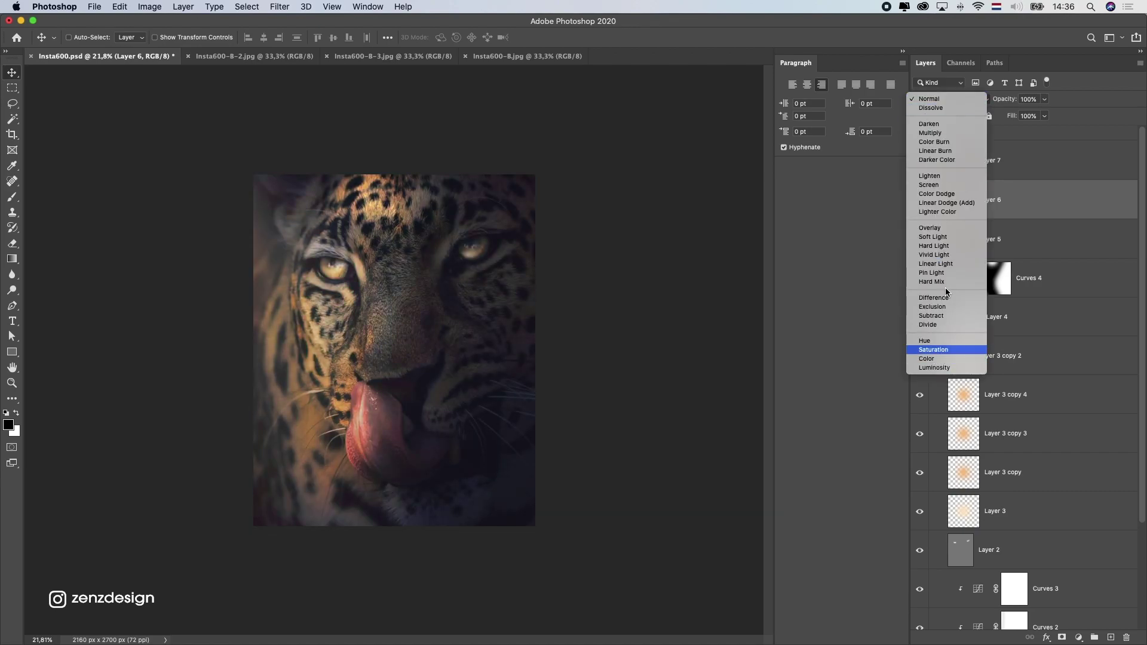
click(941, 352)
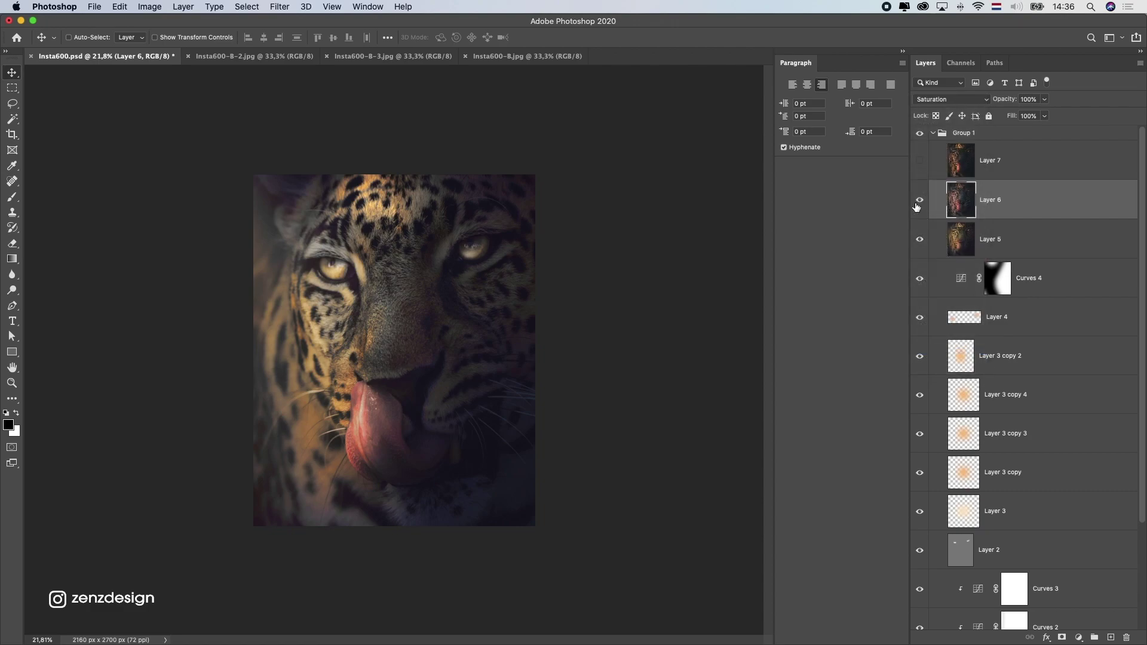
click(1044, 100)
drag(1046, 112, 1013, 117)
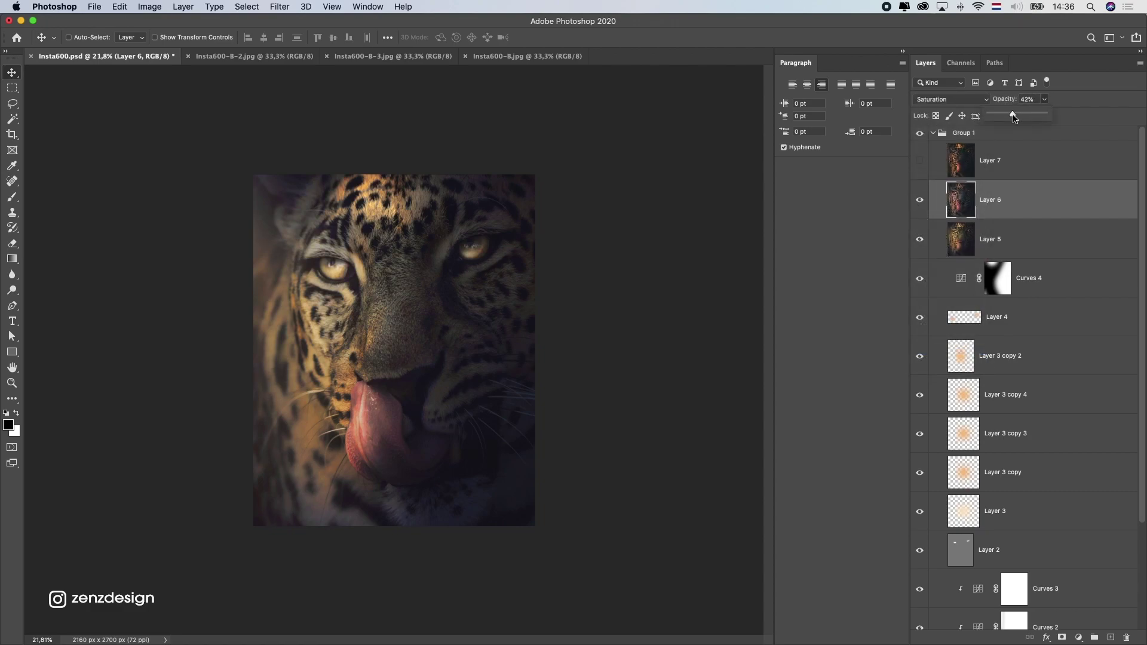
Make Layer 7 visible and set its opacity to 30%, comparing the image with and without it
click(986, 162)
click(919, 160)
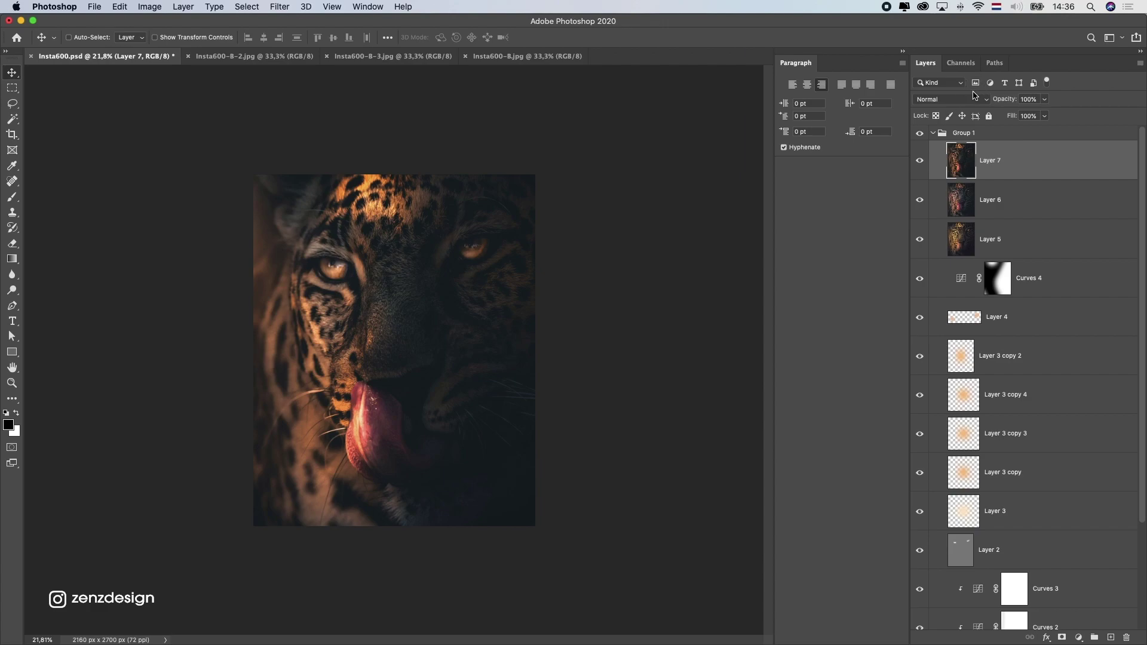
click(1044, 99)
drag(1047, 113, 1002, 116)
click(922, 165)
click(921, 162)
click(921, 162)
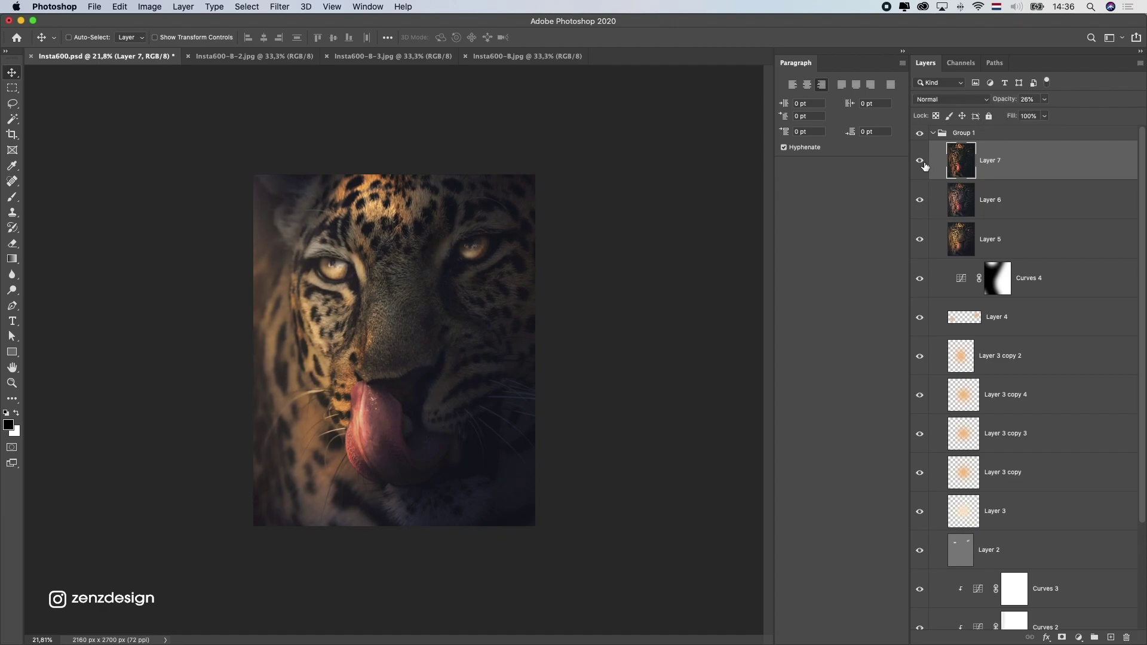
click(1045, 100)
drag(1042, 117, 1053, 117)
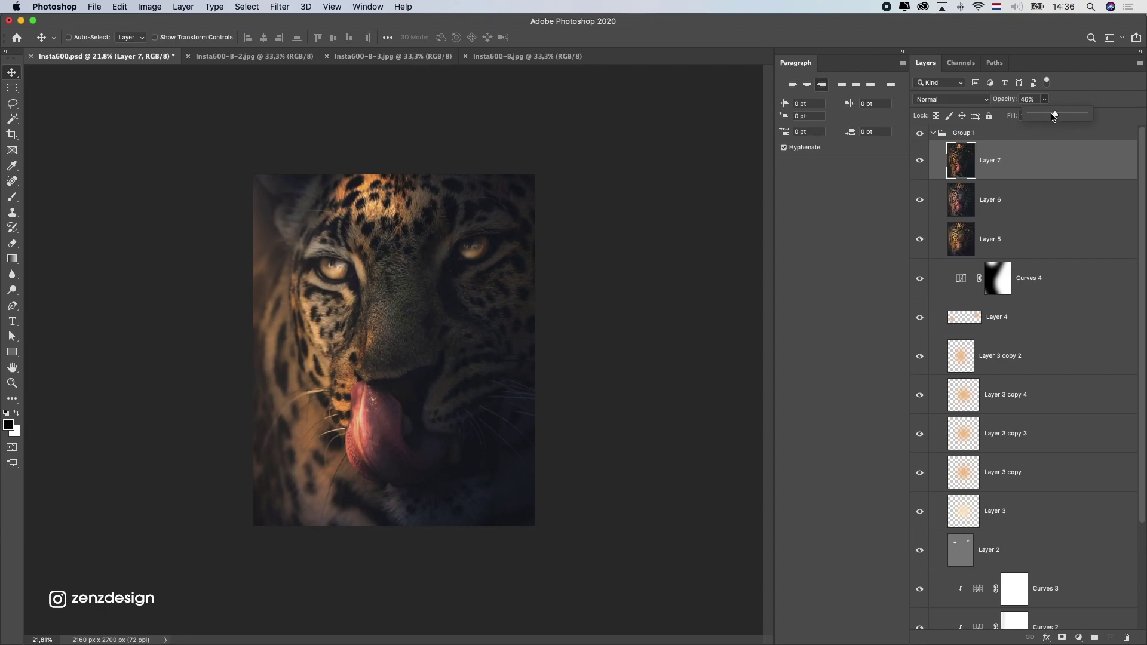
Compare the image with and without Layer 6, and set the opacity of Layer 5 to 78%
click(1009, 186)
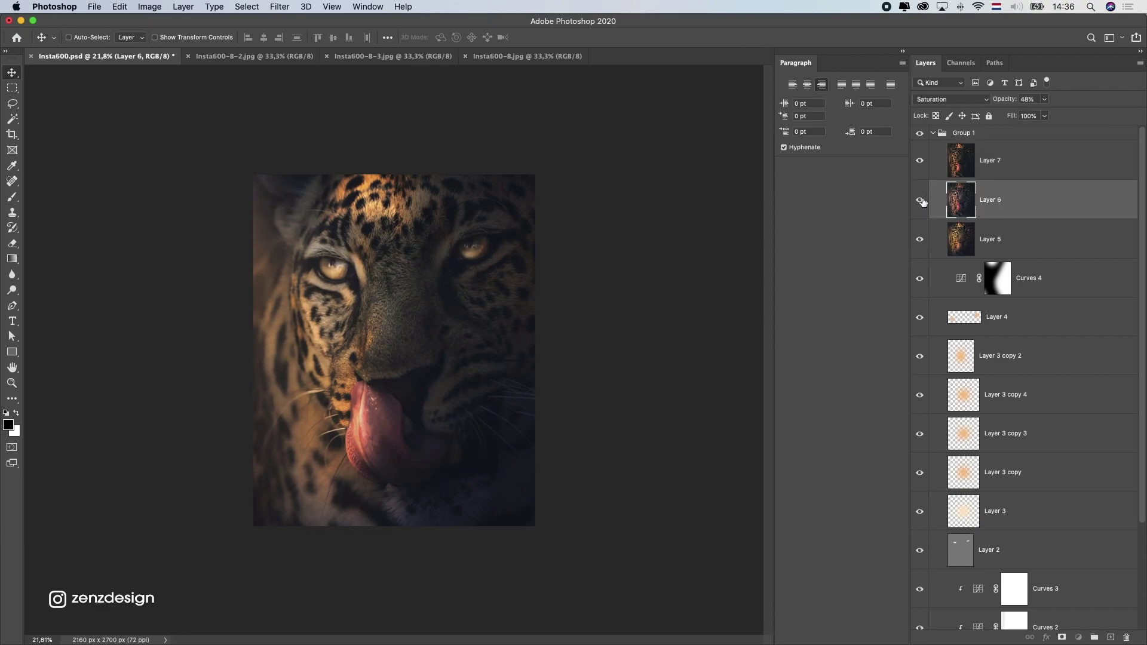
click(921, 200)
click(921, 205)
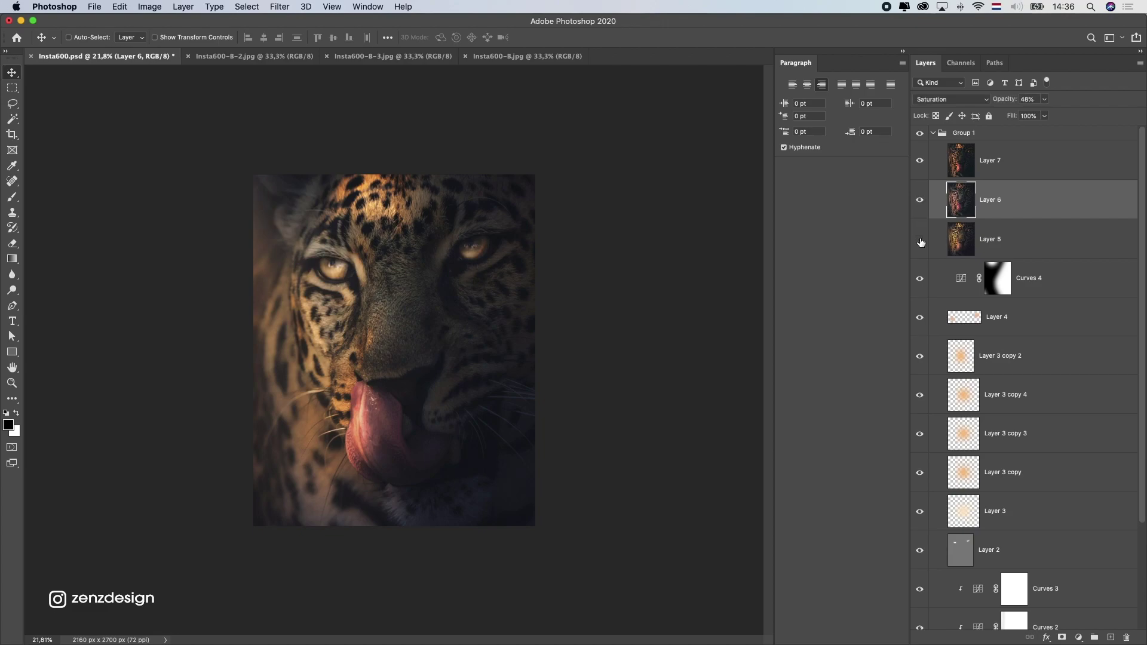
click(978, 234)
click(1044, 99)
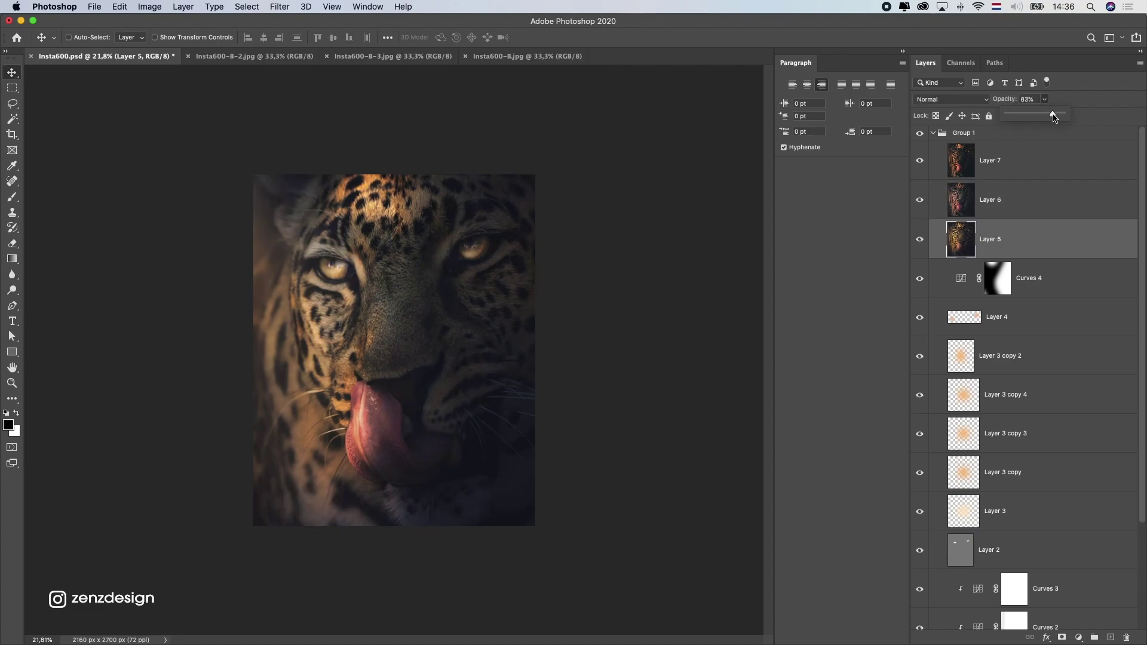
drag(1054, 118, 1042, 117)
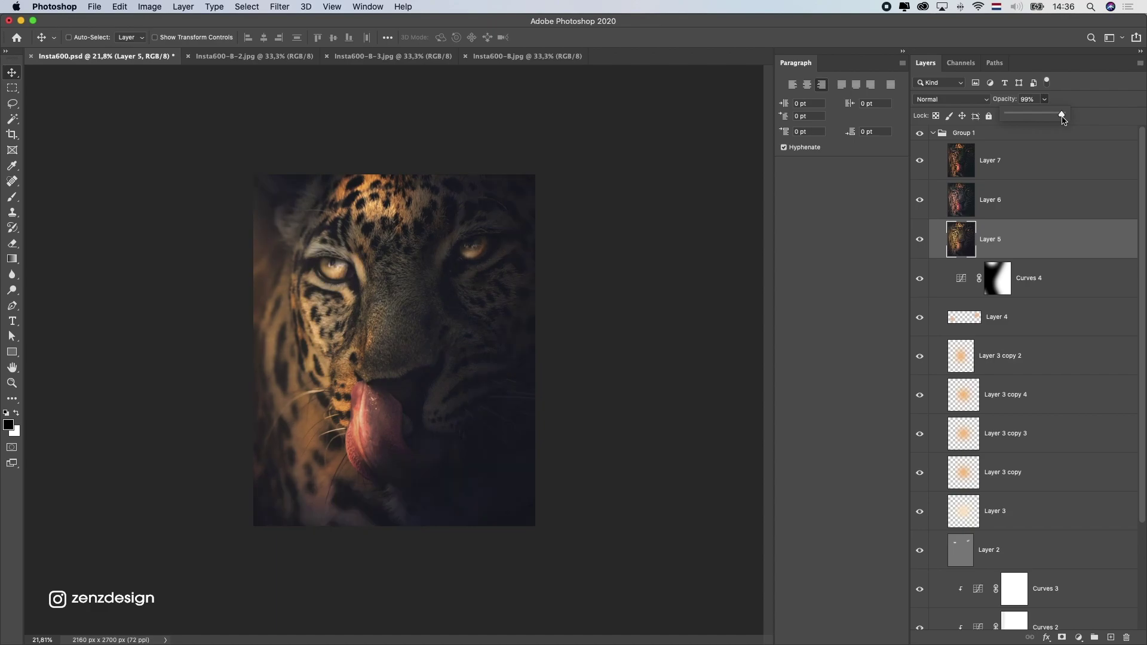
drag(1052, 120, 1052, 117)
Add a Curves adjustment as the top layer of Group 1 and add RGB contrast, lowering input 85 to output 76 and raising the highlights
click(1003, 135)
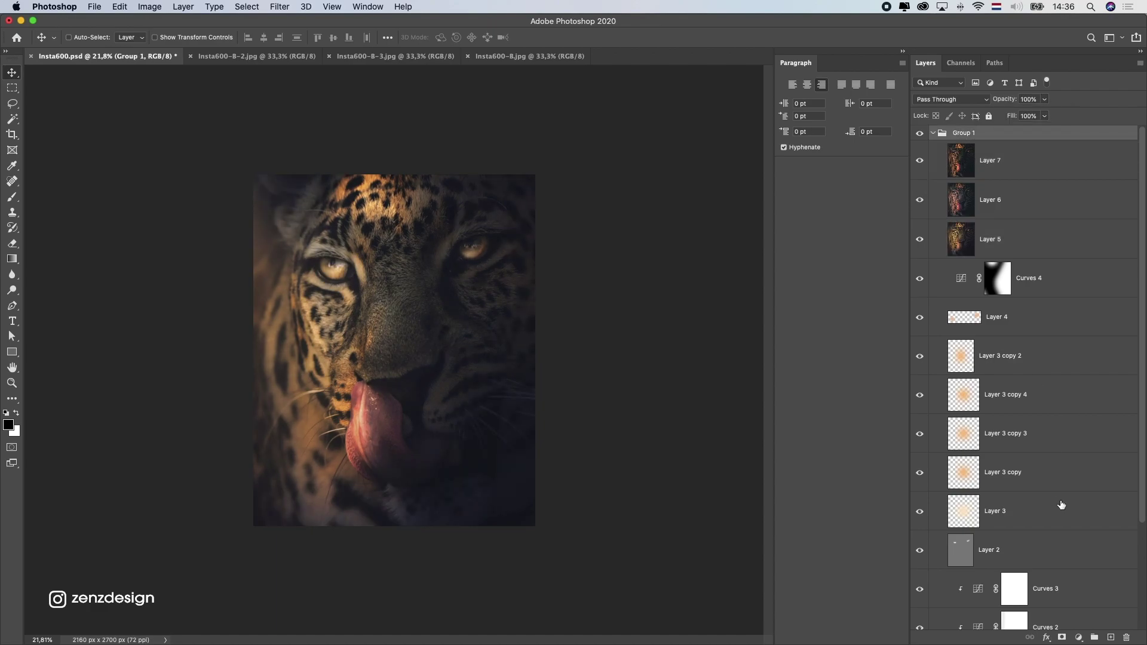
click(1078, 638)
click(1080, 470)
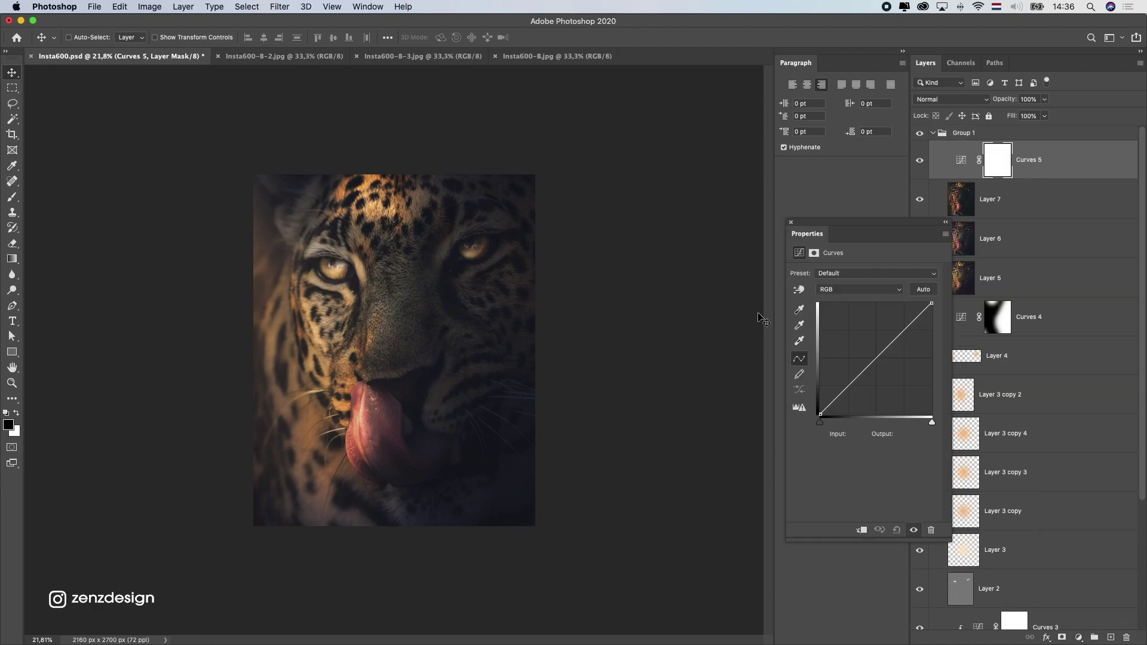
mouse_move(930, 303)
mouse_down()
mouse_move(908, 302)
mouse_move(949, 296)
mouse_up()
drag(857, 377, 857, 381)
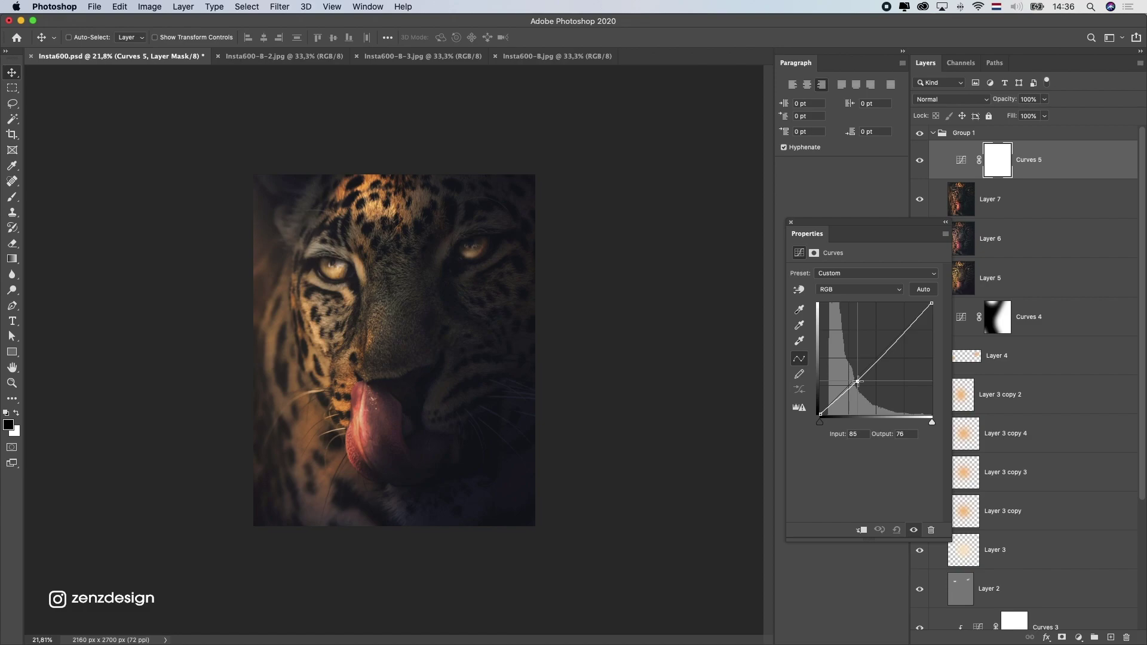
drag(897, 337, 898, 329)
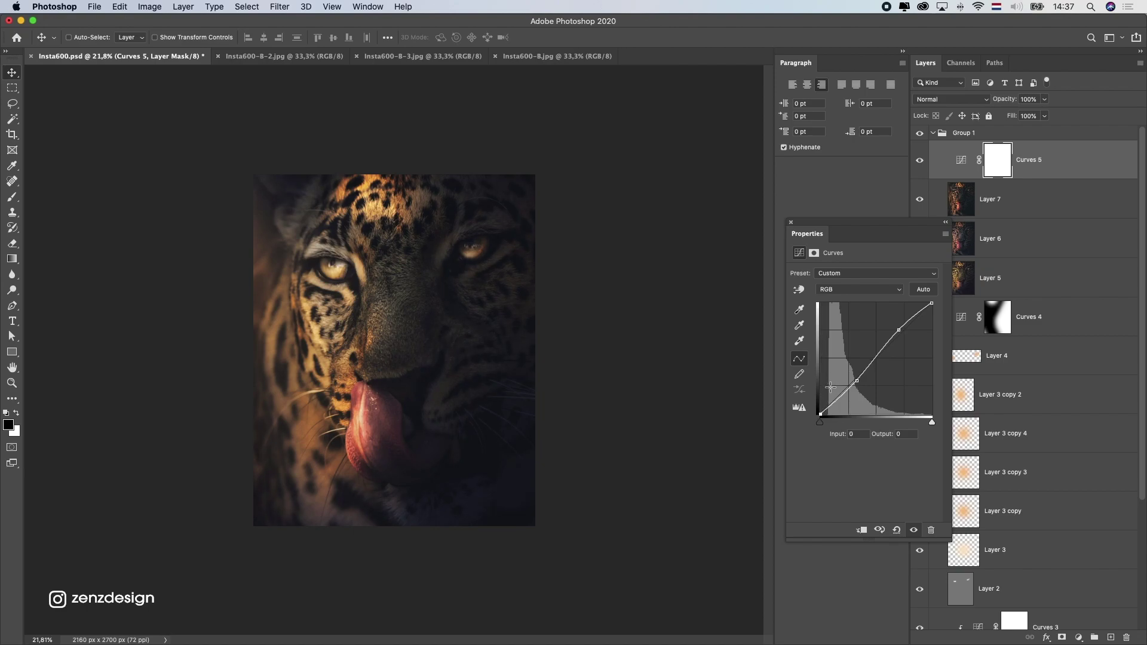
drag(837, 398, 834, 395)
key(Delete)
In the new Curves adjustment, move the Red black point to input 5 and the Green black point to input 4
click(838, 289)
click(831, 300)
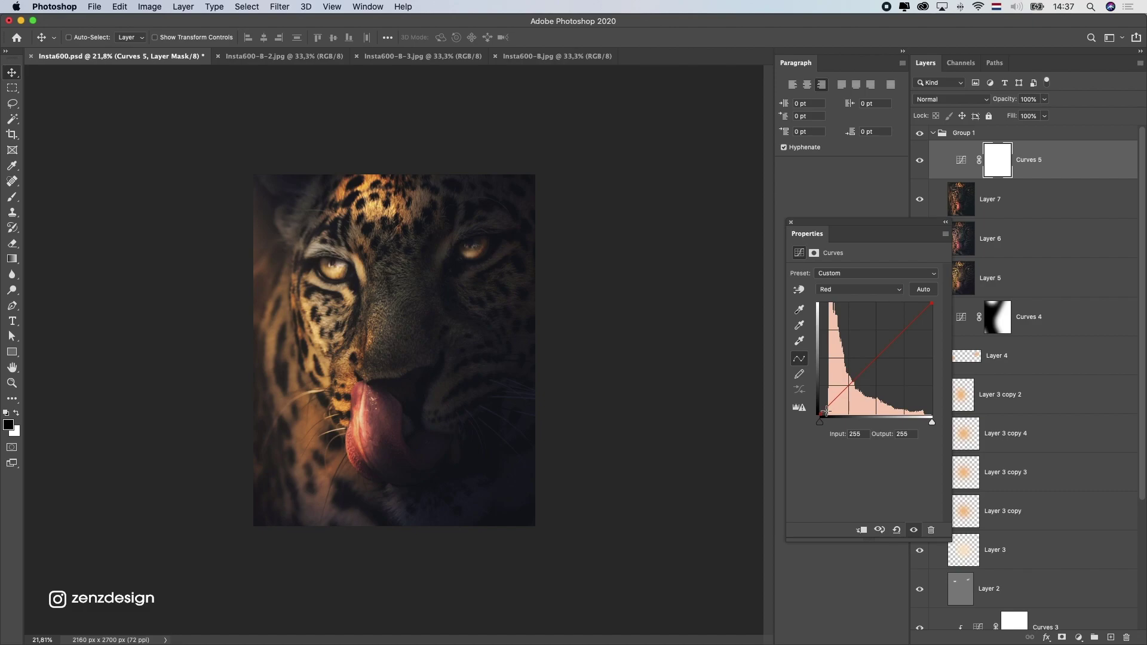
drag(821, 413, 823, 413)
click(848, 290)
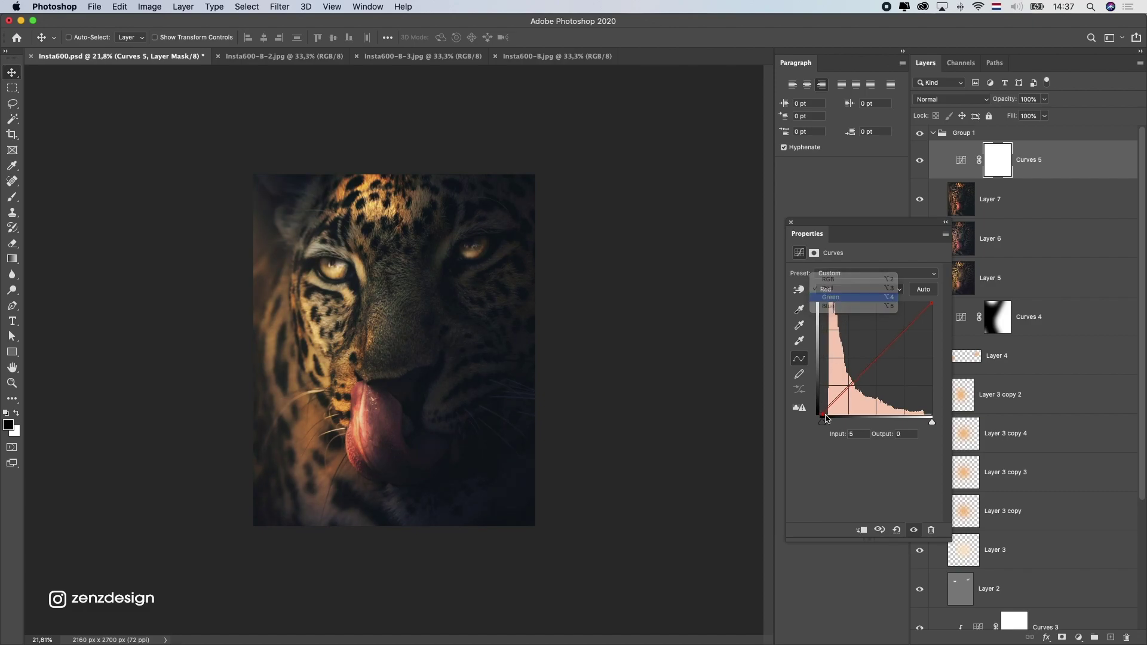
click(848, 299)
drag(820, 413, 821, 413)
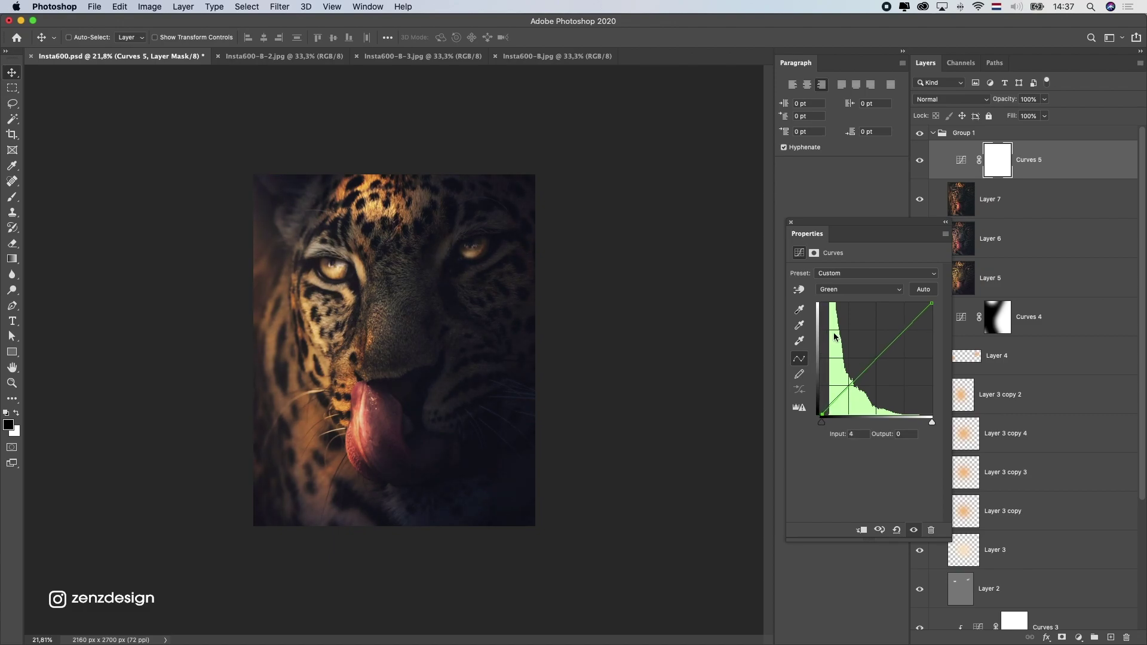
click(843, 292)
click(845, 301)
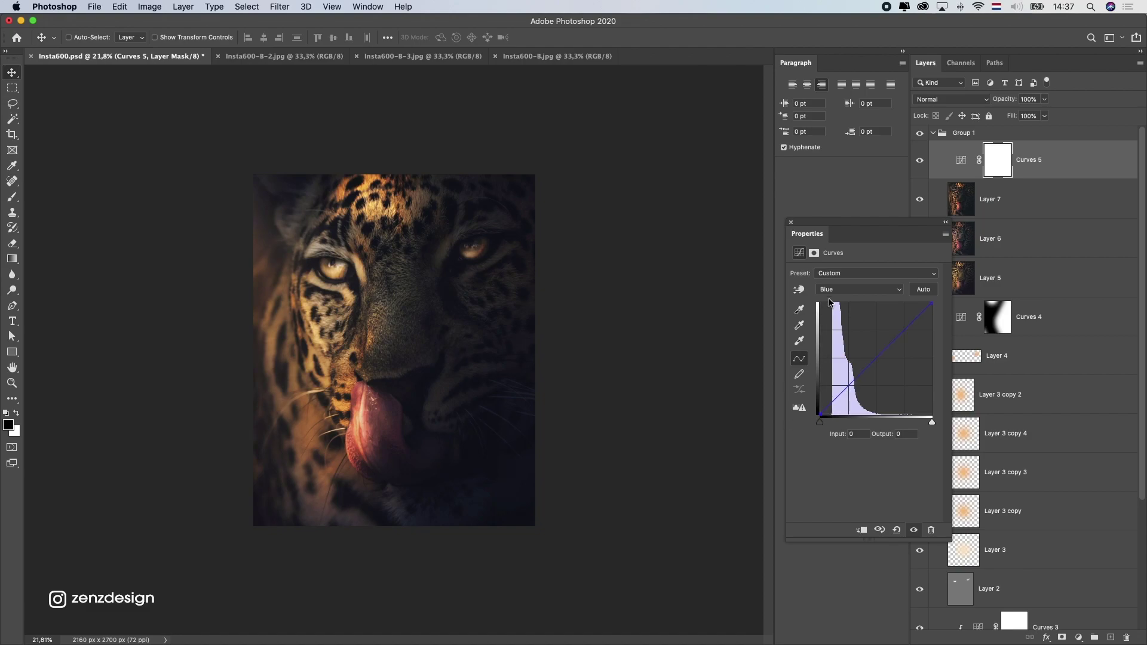
click(790, 222)
Change the canvas surround color to Black
right_click(619, 248)
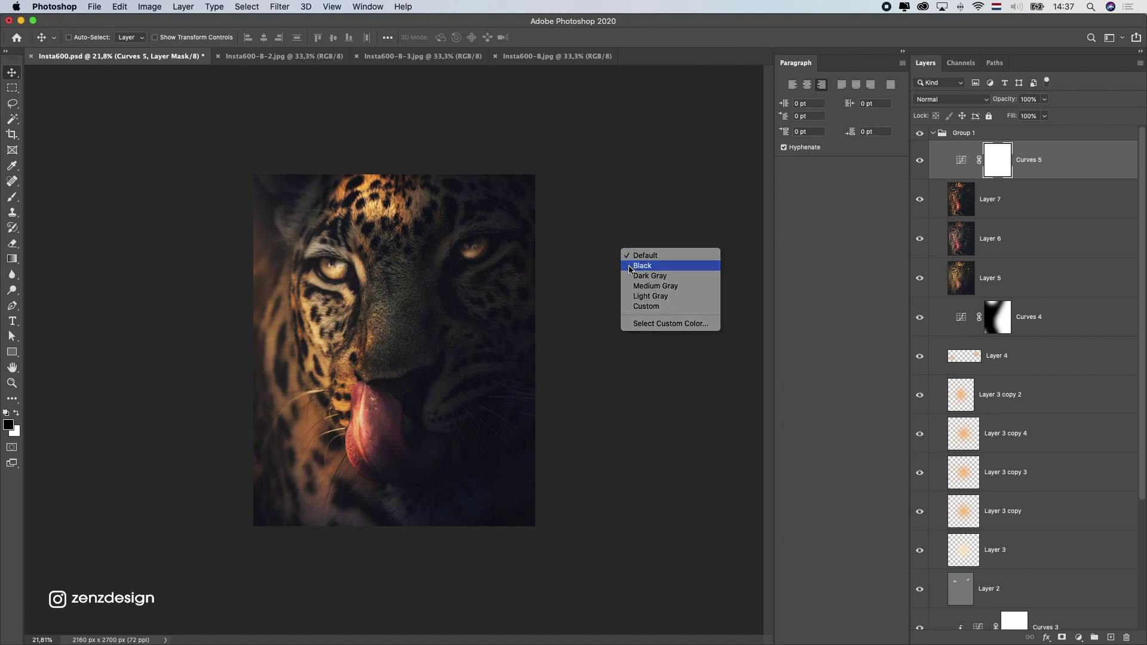
click(645, 261)
scroll(509, 315, up, 2)
scroll(509, 316, up, 1)
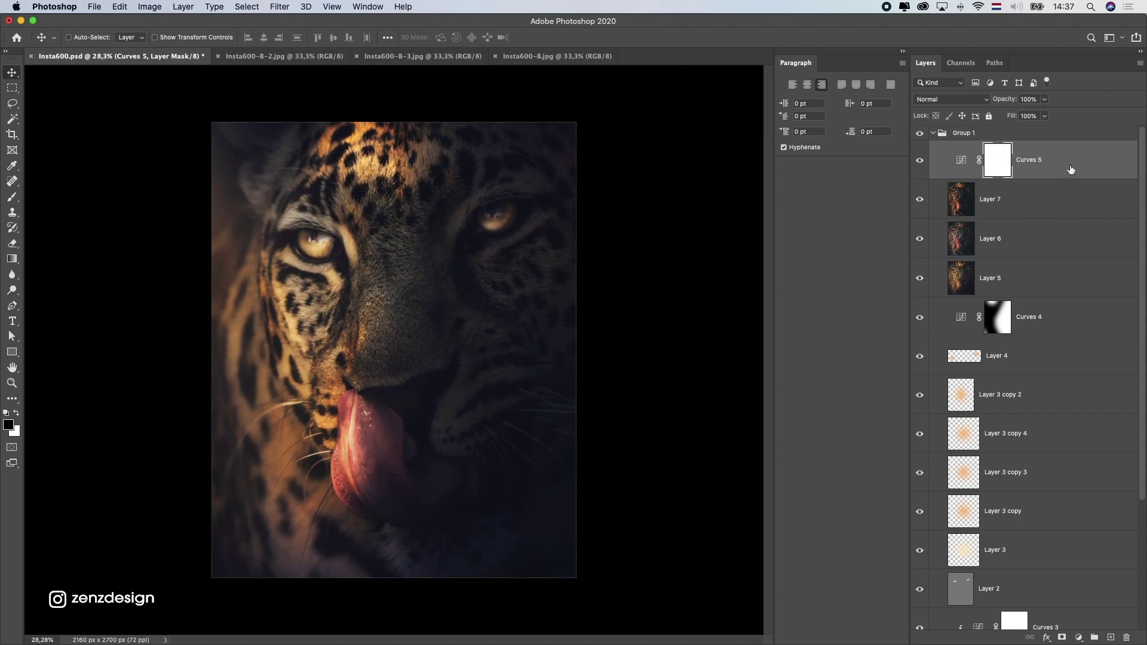
Raise the opacity of the gray Overlay layer, Layer 2, to the maximum and duplicate the layer
click(1017, 133)
click(996, 210)
scroll(1037, 363, down, 5)
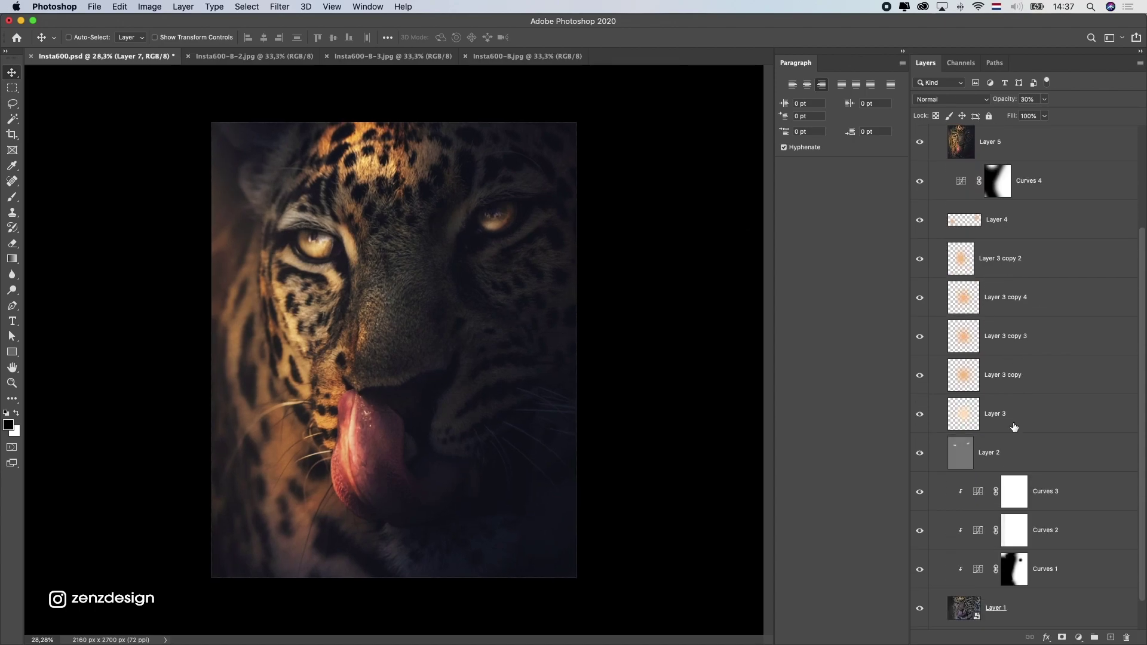
click(1002, 454)
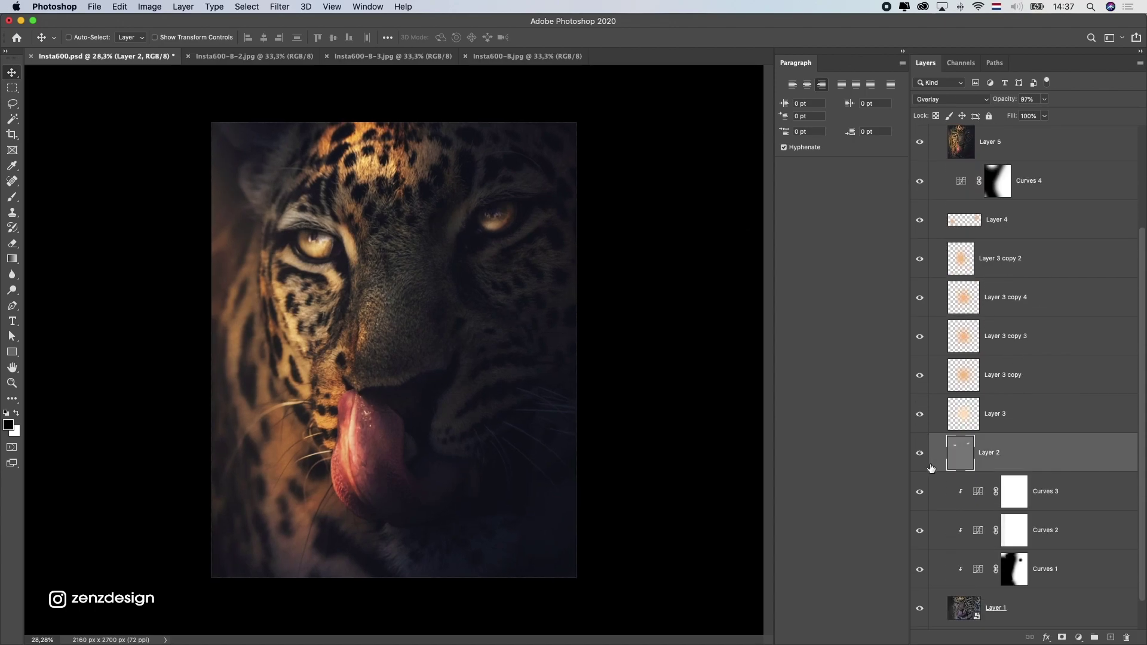
click(1044, 99)
drag(1041, 114, 1069, 123)
drag(1012, 471, 1110, 636)
Put the three graded layers, Layer 5 through Layer 7, into a new group inside Group 1
scroll(420, 423, down, 5)
scroll(420, 422, up, 3)
scroll(965, 251, up, 3)
click(1003, 248)
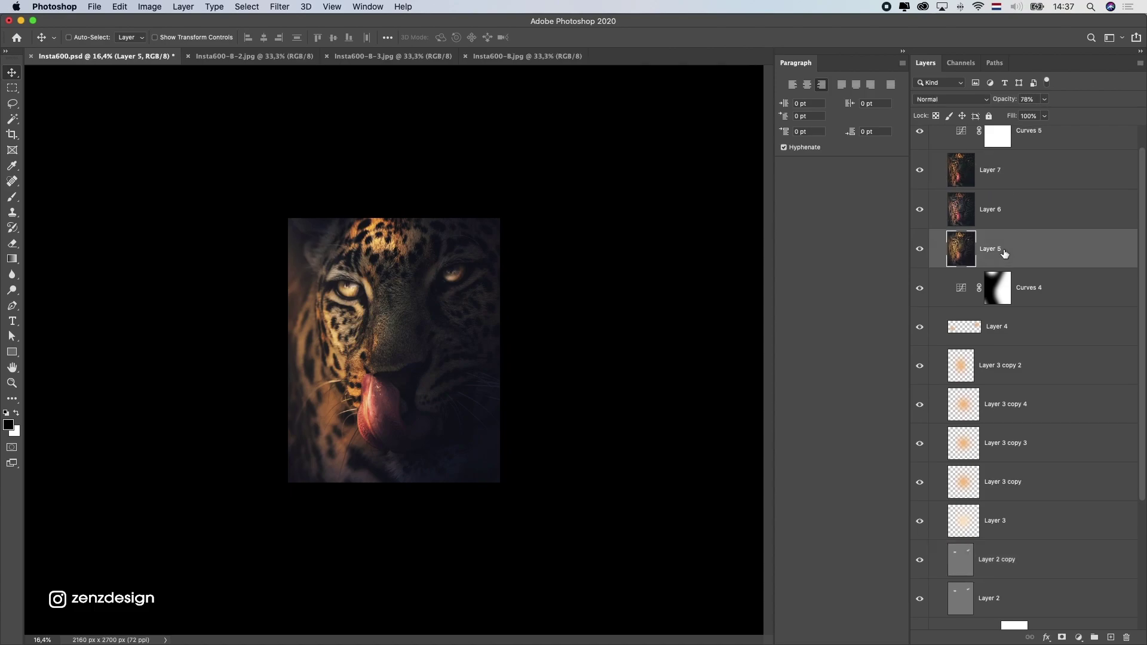
shift+click(1018, 199)
click(1094, 637)
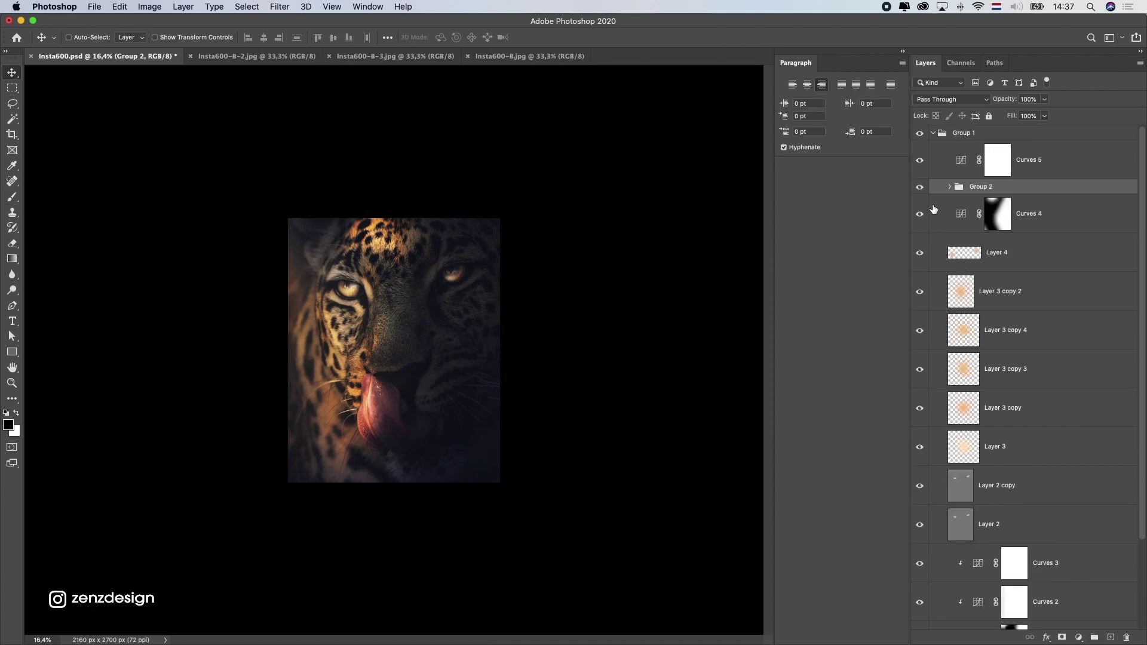
Compare the image with and without the graded-layers group, and set the group's opacity to 78%
click(920, 188)
click(920, 188)
drag(1043, 100, 1034, 115)
scroll(520, 256, up, 5)
right_click(655, 193)
click(665, 212)
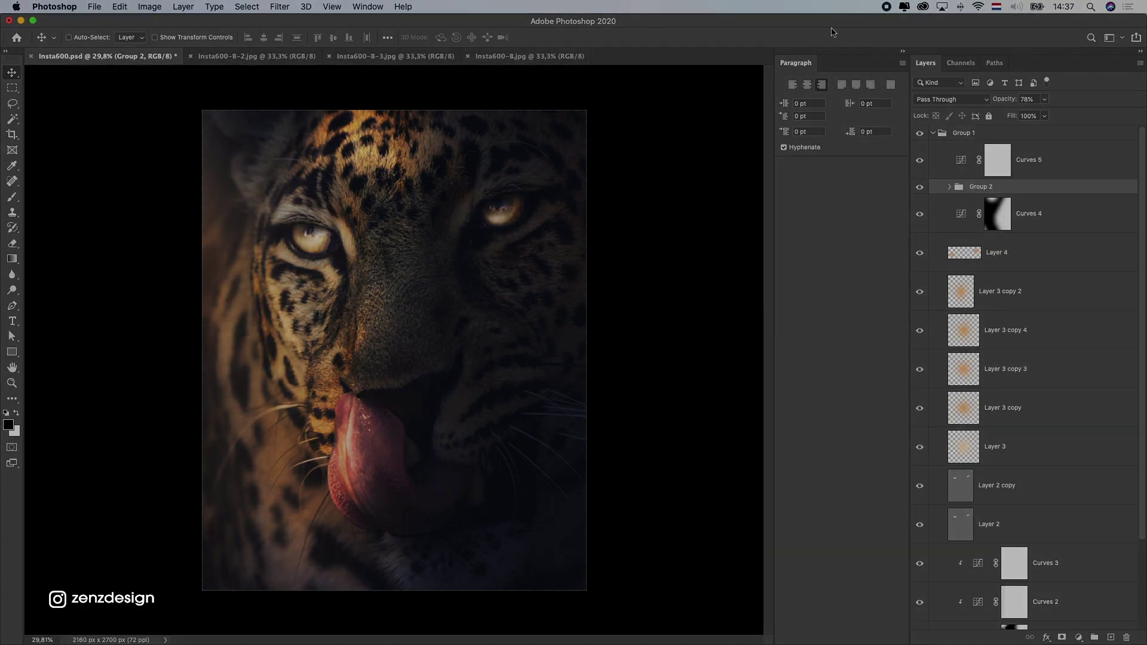